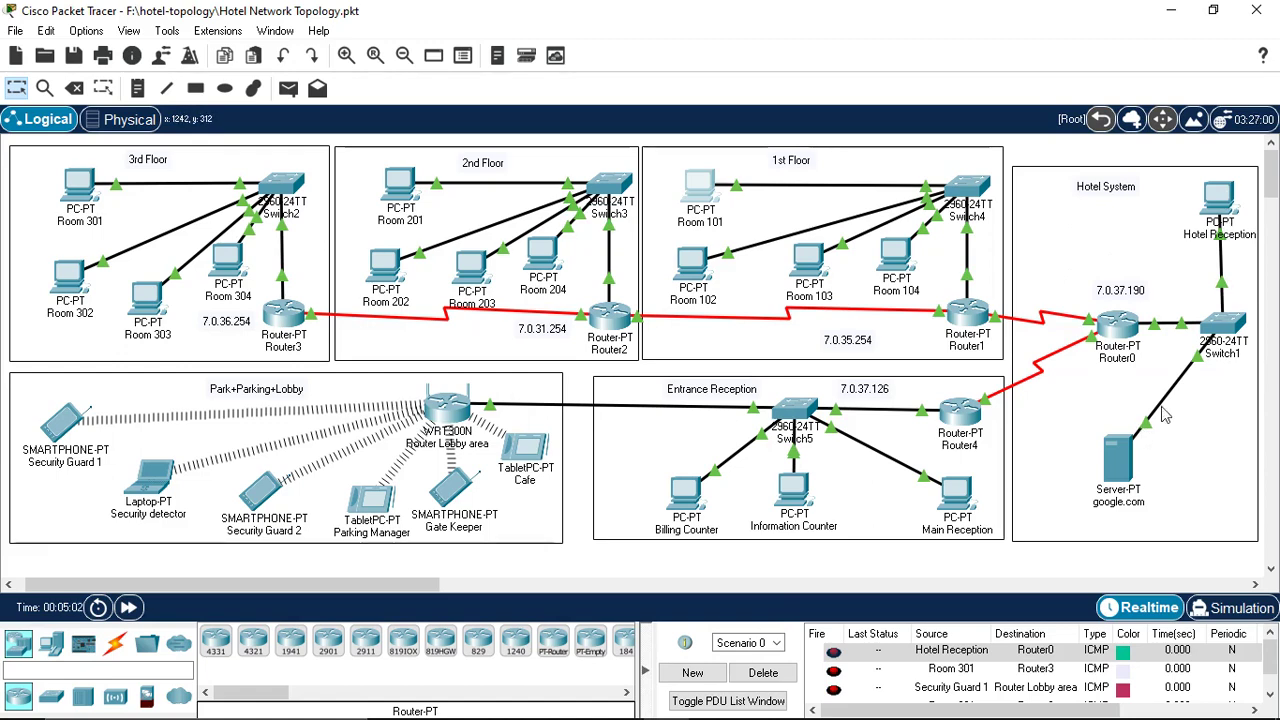
Check google.com server's IP settings: 7.0.37.131/255.255.255.192, gateway 10.10.10.1, DNS 10.10.10.2.
click(1119, 465)
click(399, 139)
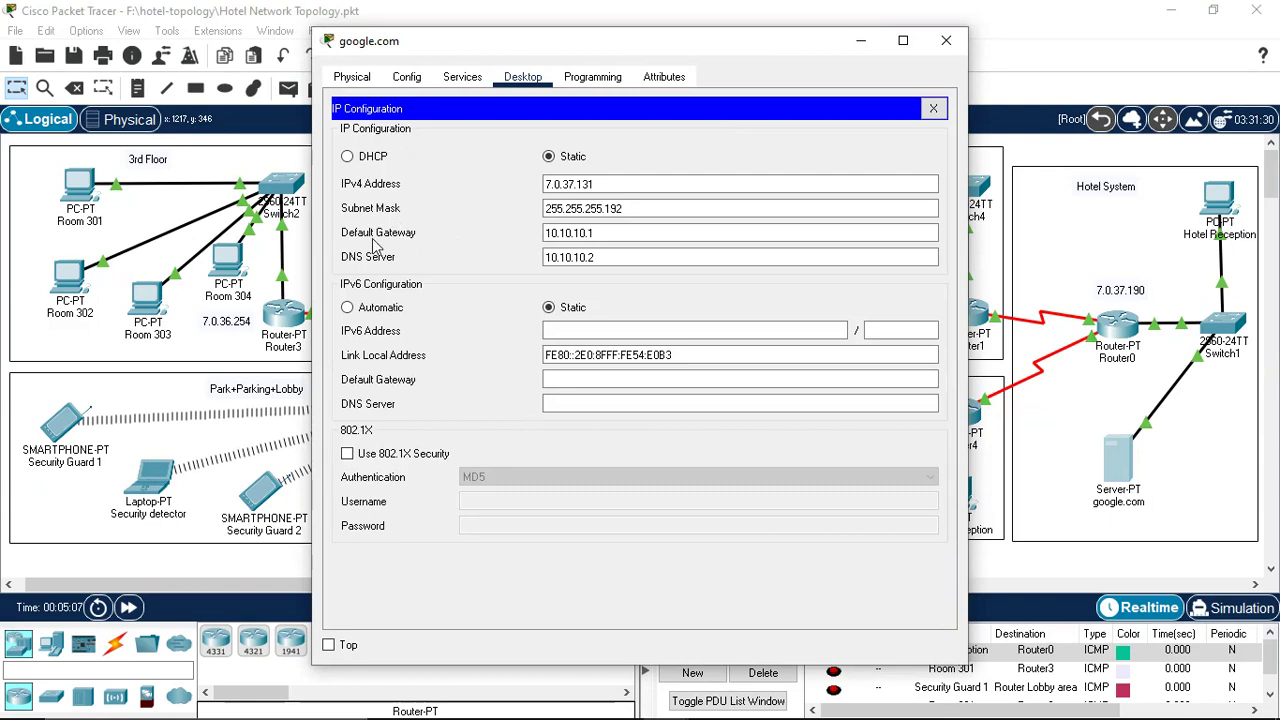
click(596, 234)
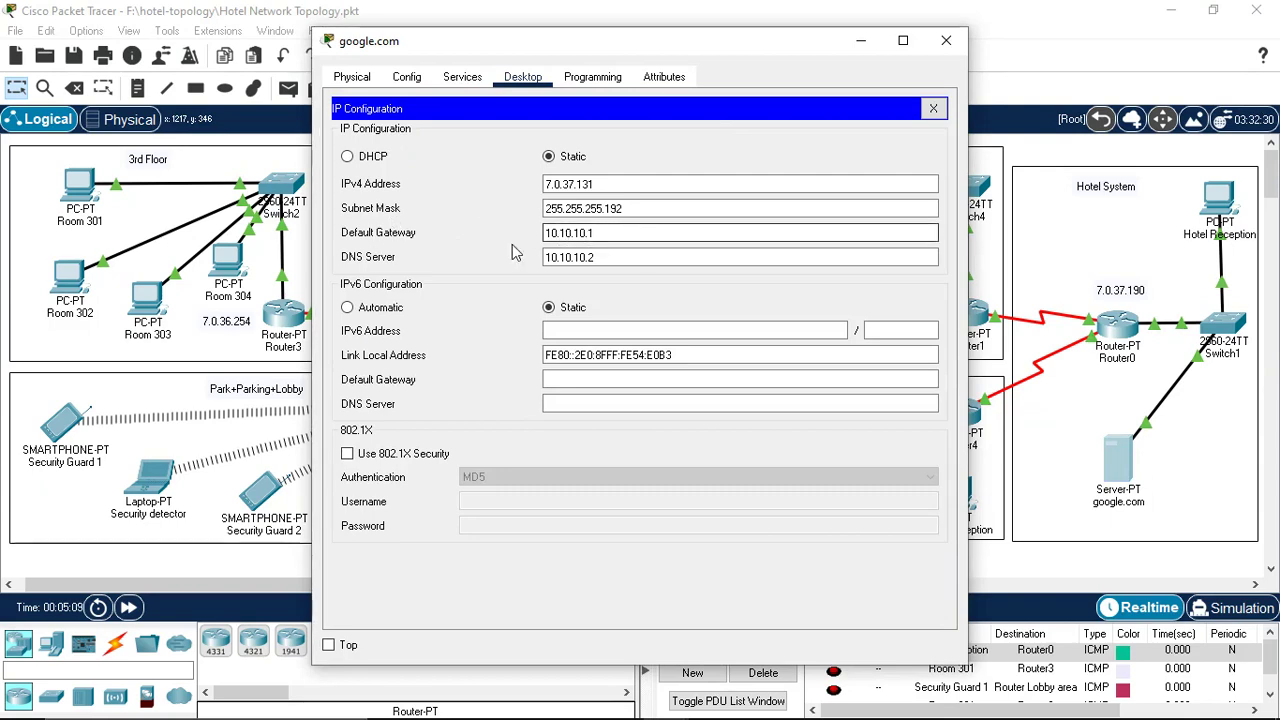
click(598, 259)
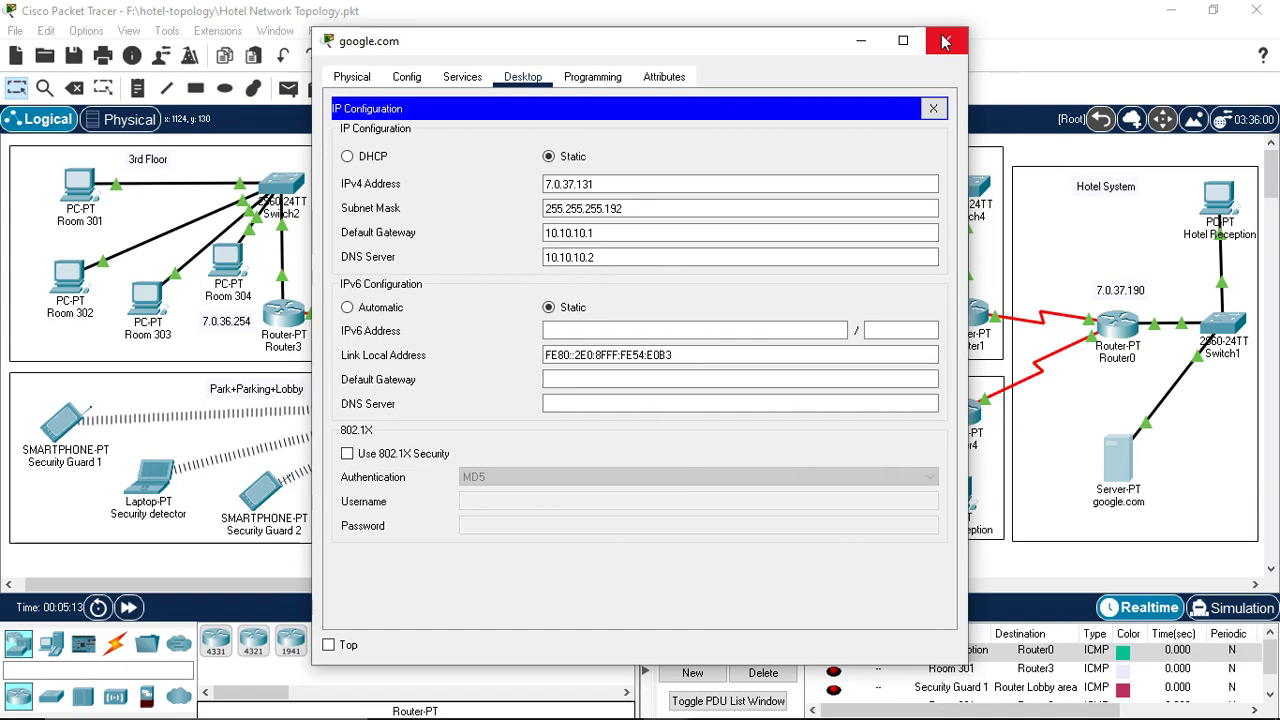
Close the google.com server's device window.
click(947, 42)
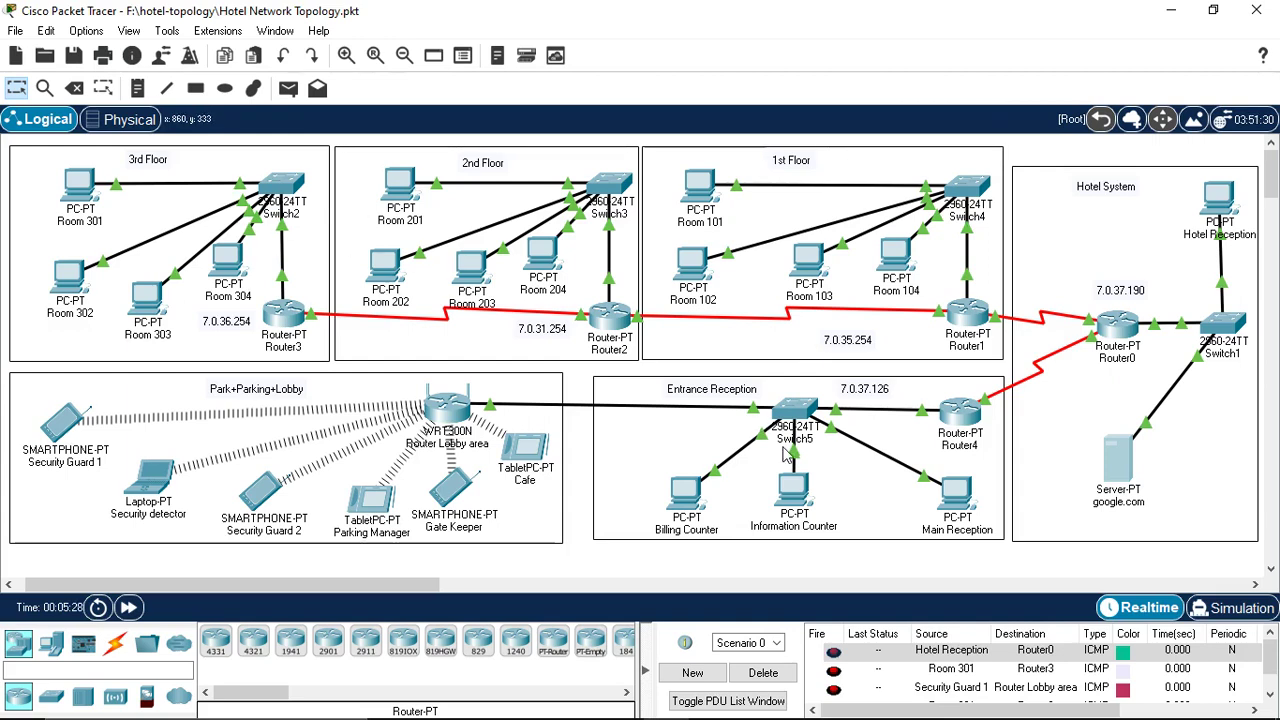
Start a new PDU scenario and ping Router0 from Hotel Reception.
click(693, 673)
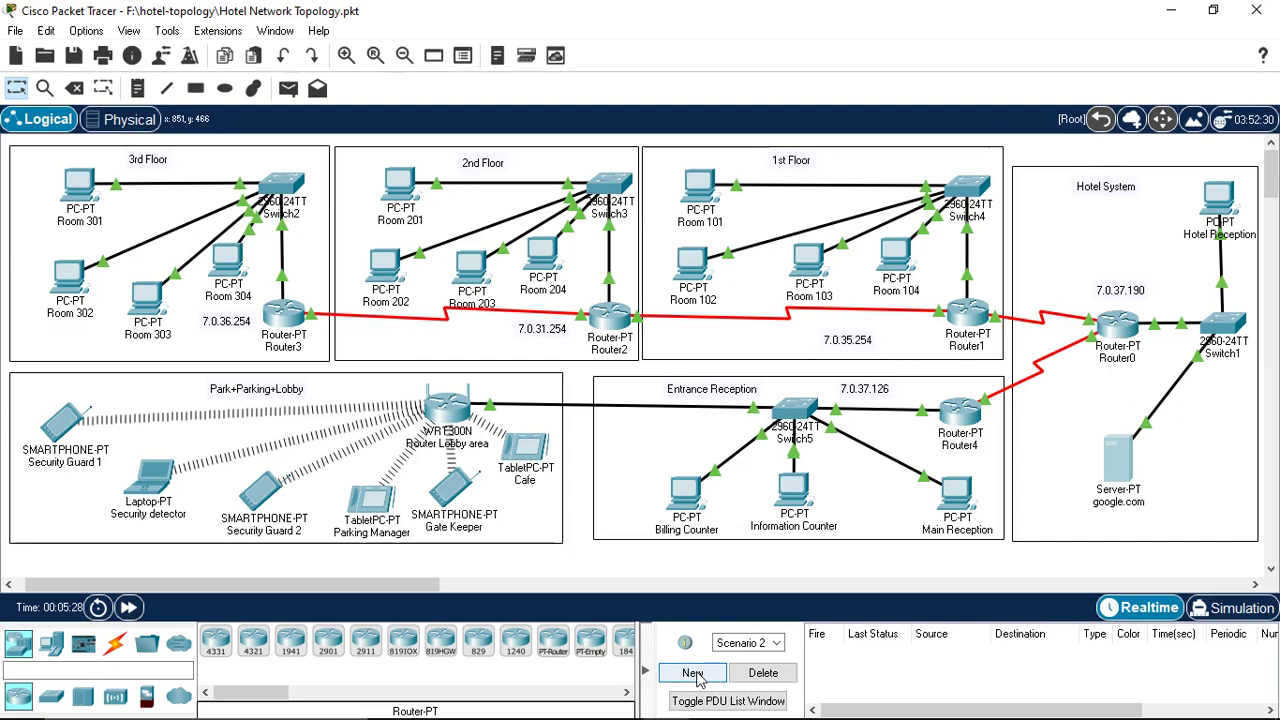
click(288, 90)
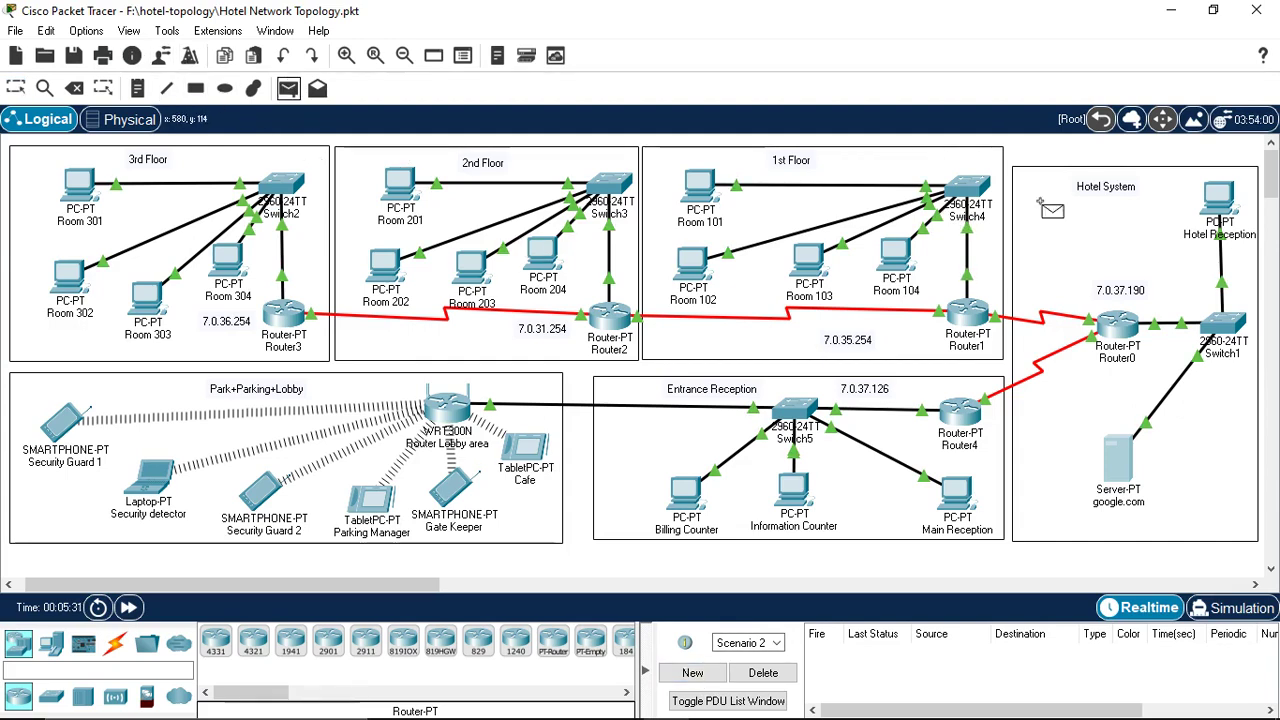
click(1206, 188)
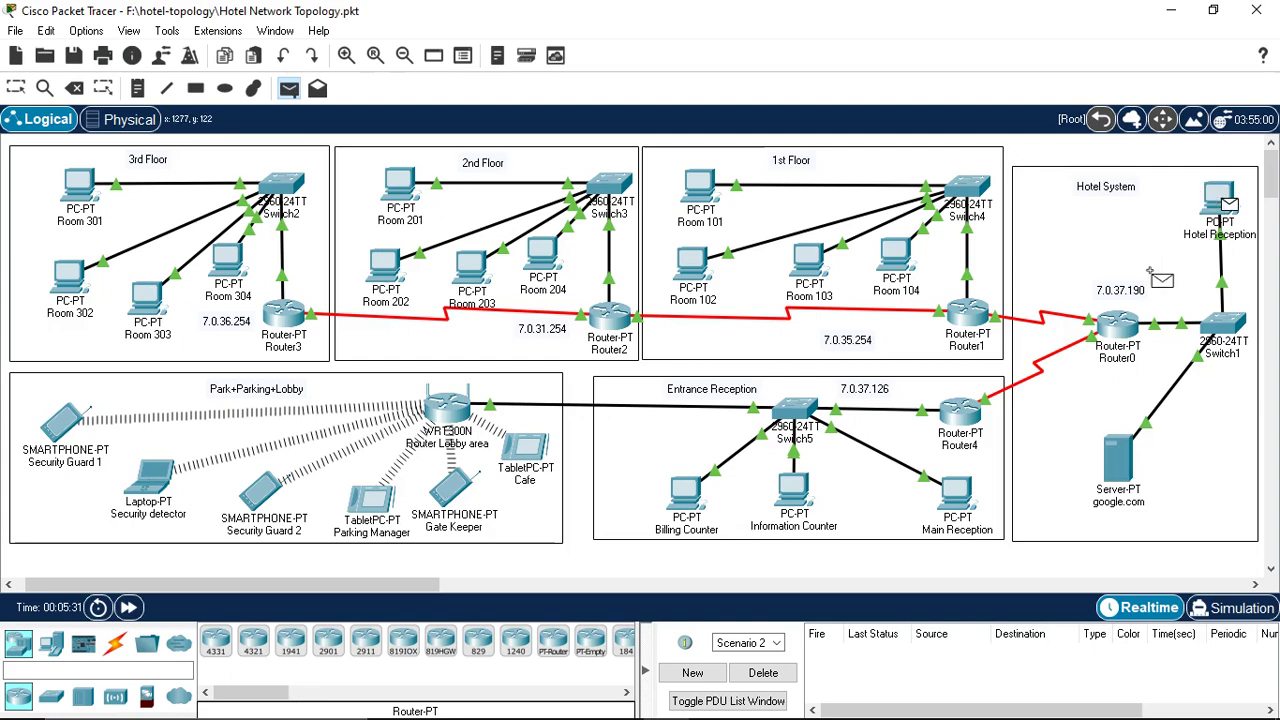
click(1112, 311)
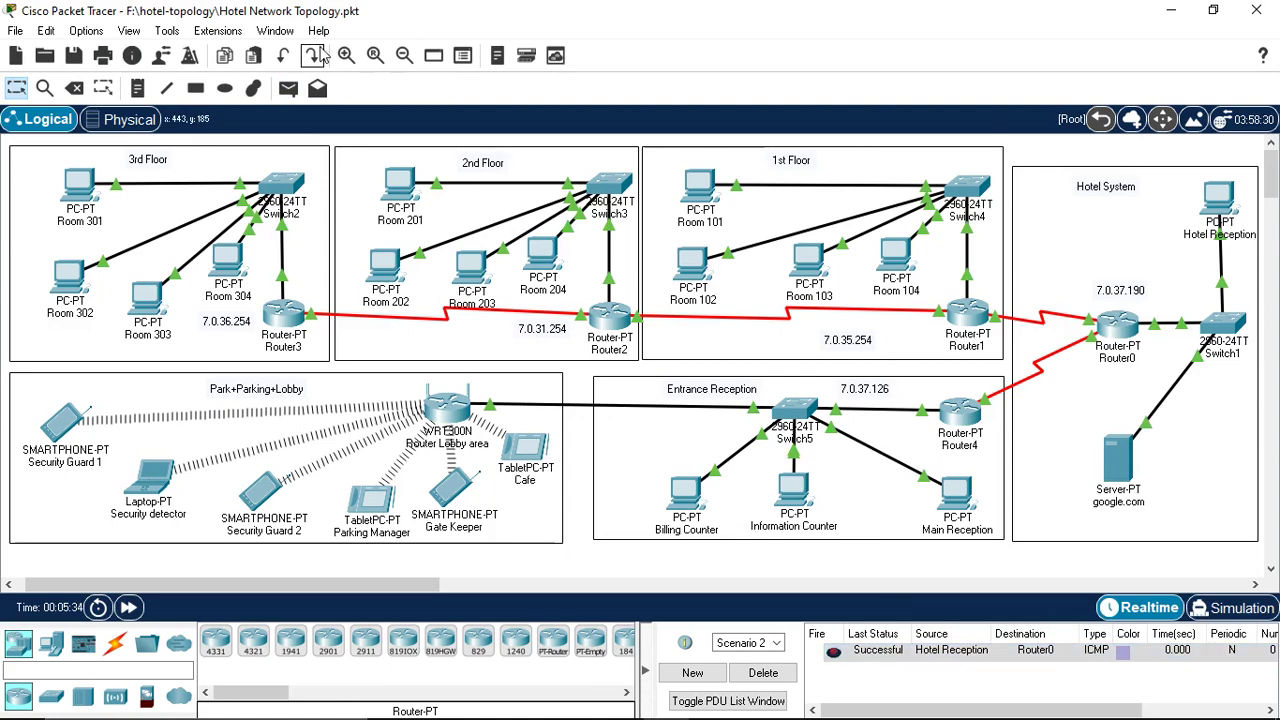
Send a simple PDU ping from Room 101 to Router1.
click(289, 89)
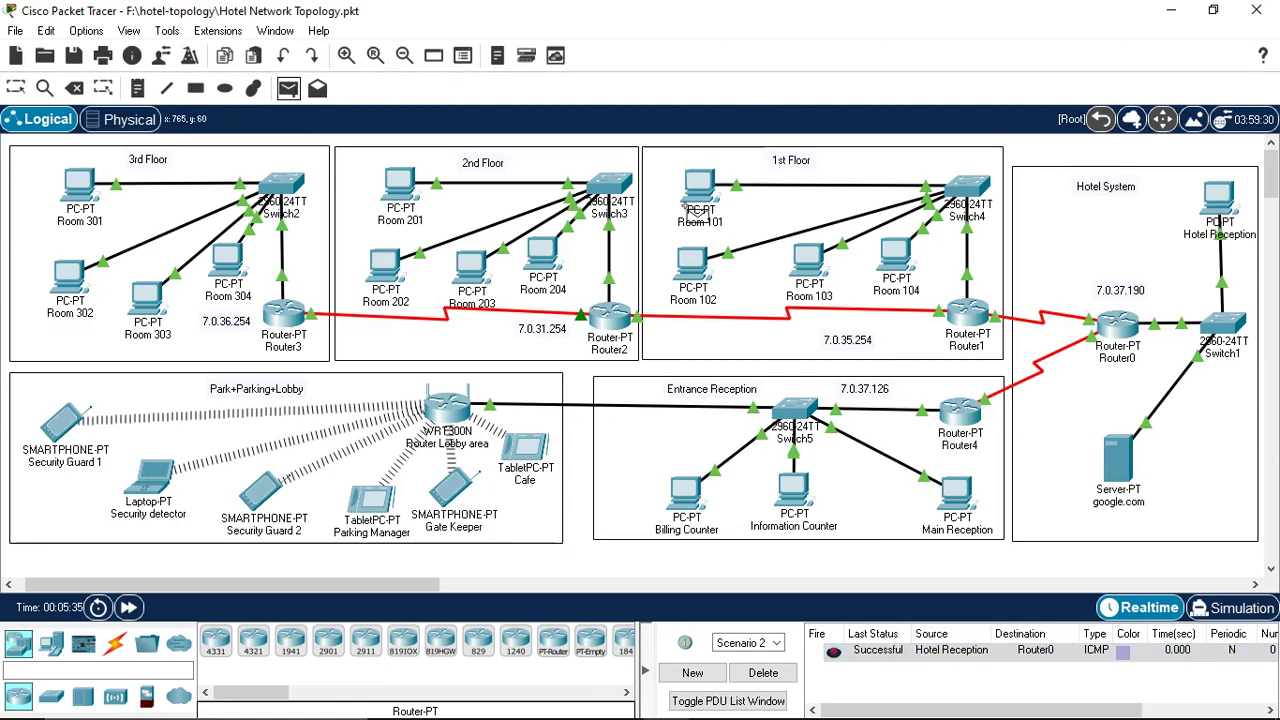
click(700, 184)
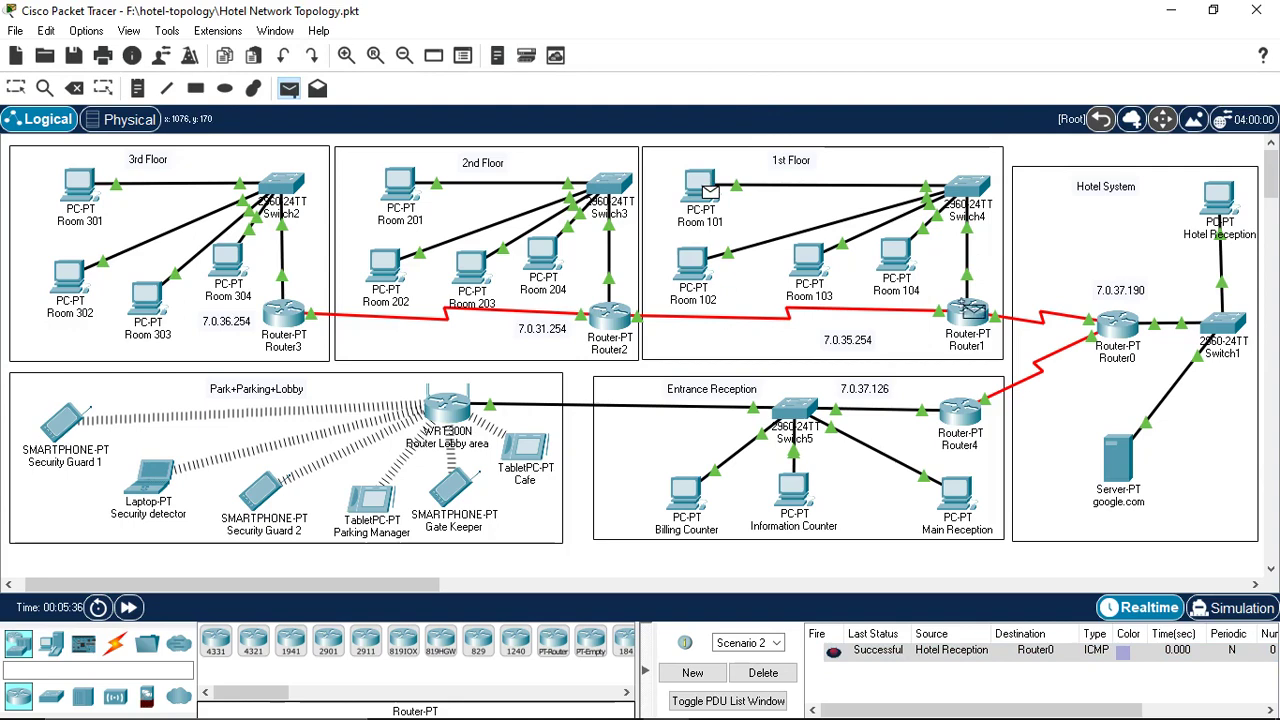
click(954, 305)
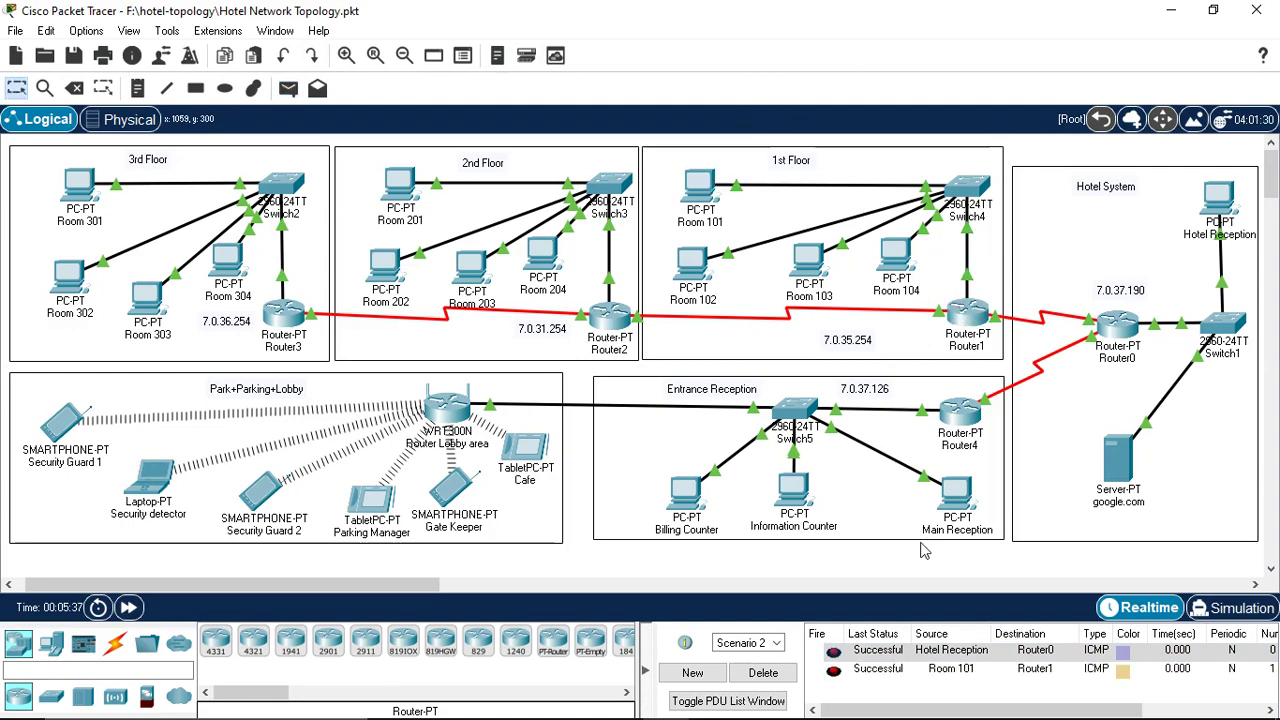
Send a simple PDU ping from Security Guard 1 to Router Lobby area.
click(287, 90)
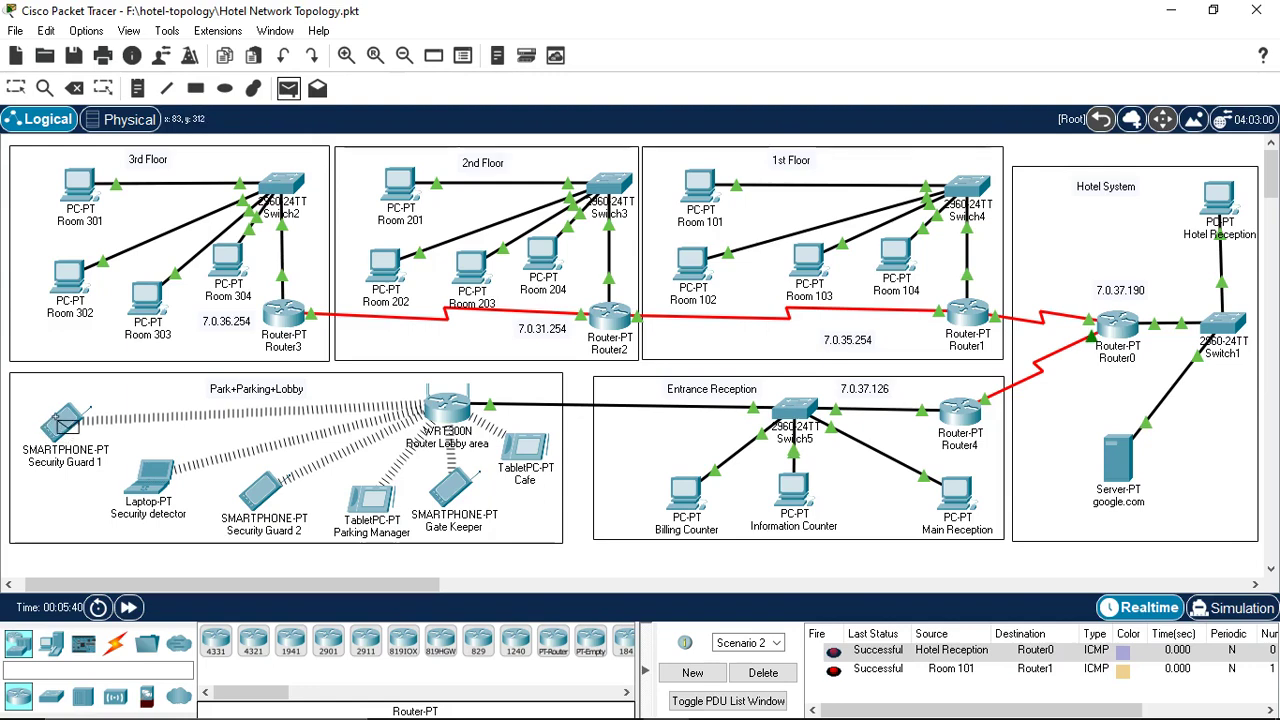
double_click(62, 424)
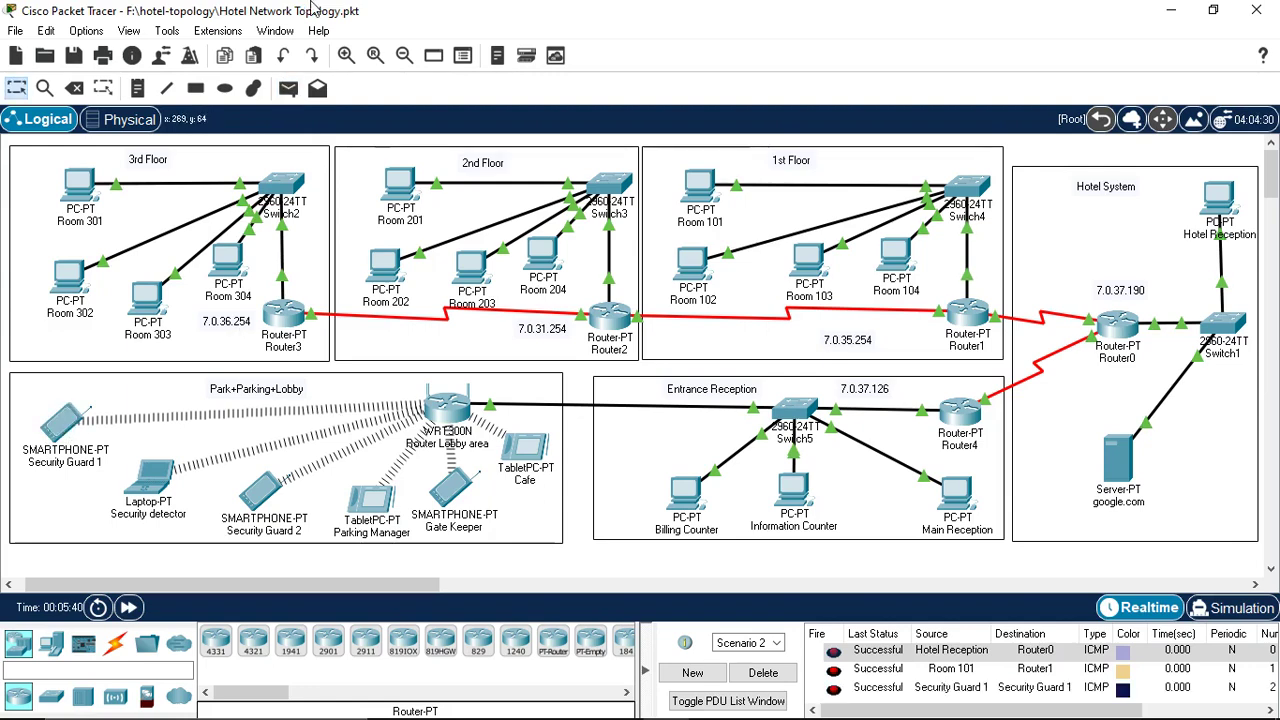
click(288, 88)
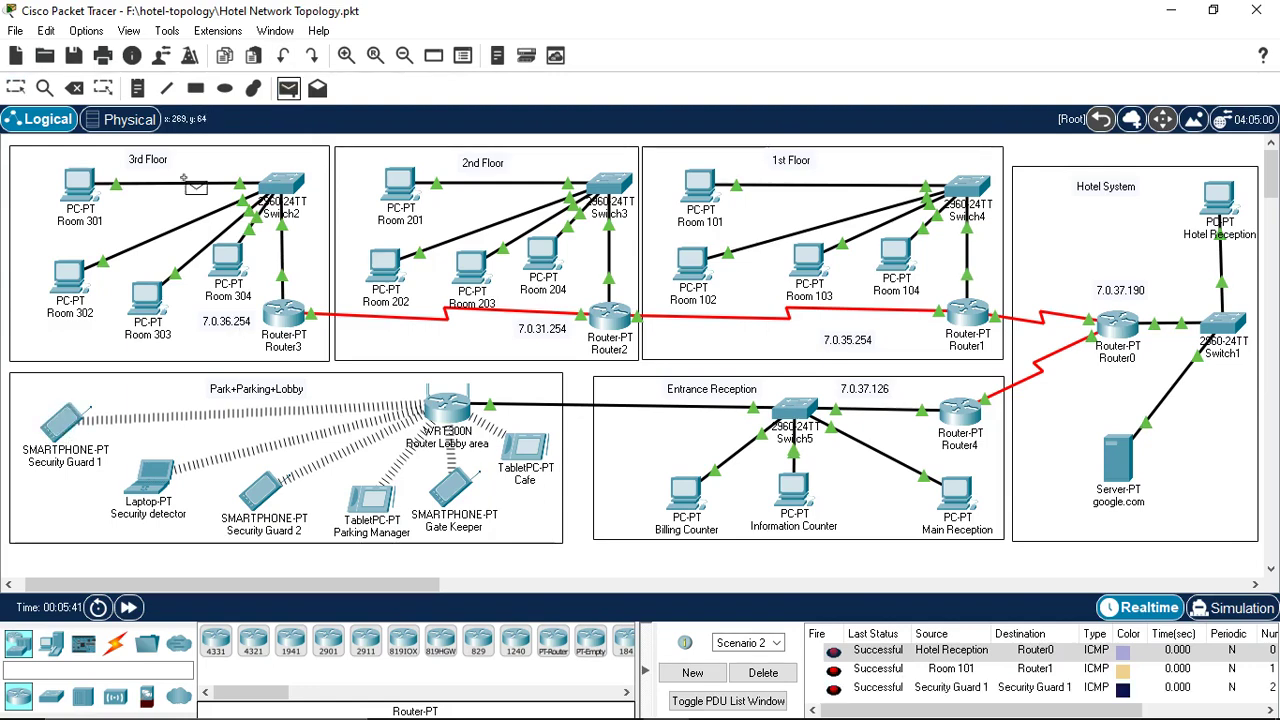
click(68, 418)
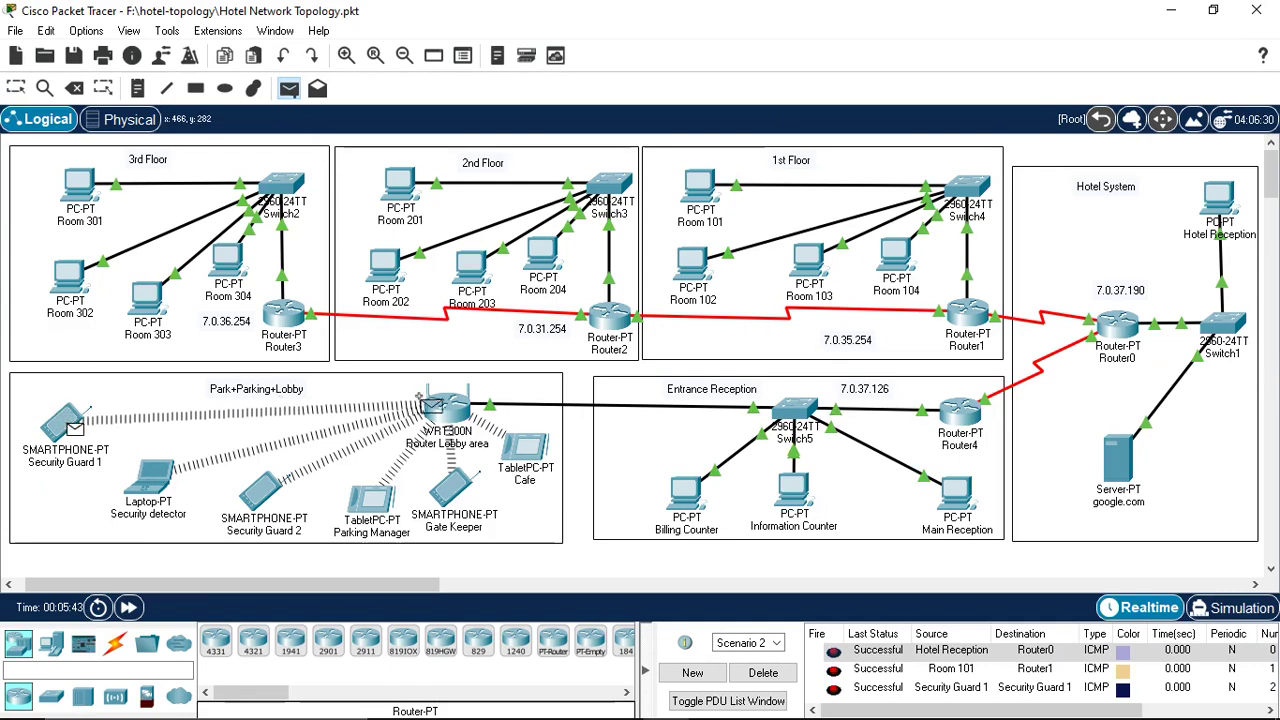
click(438, 404)
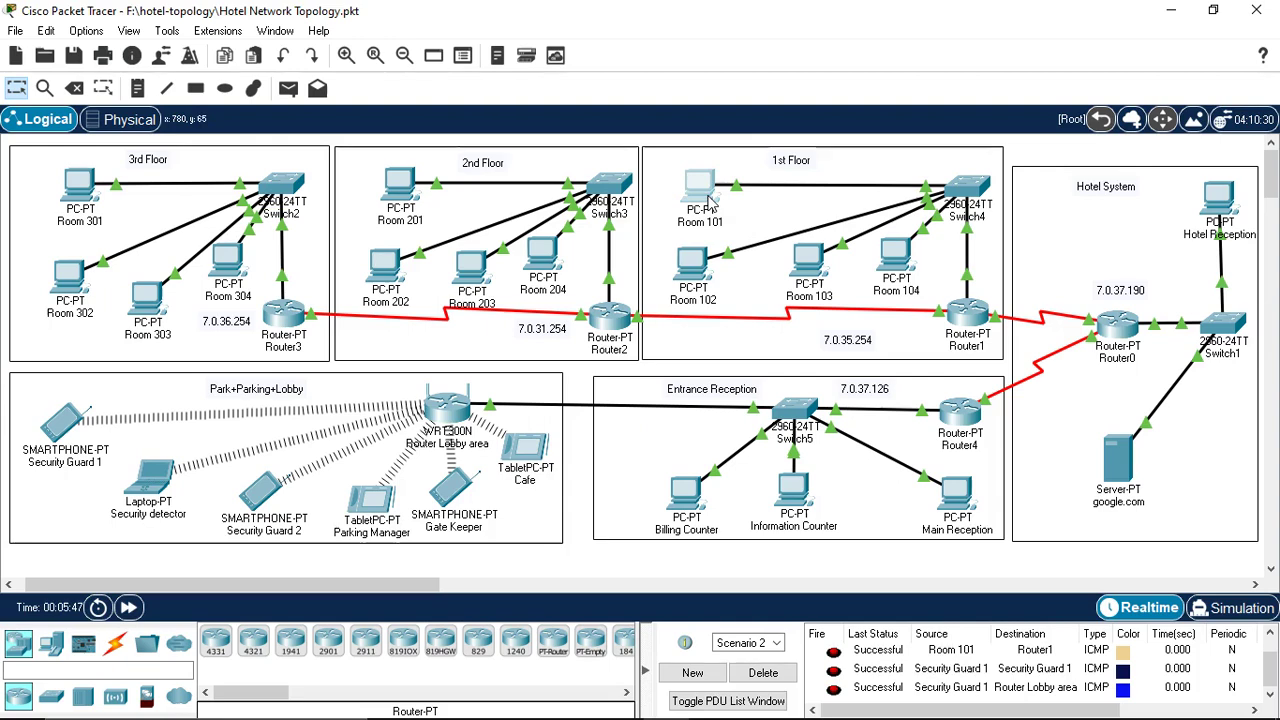
click(711, 200)
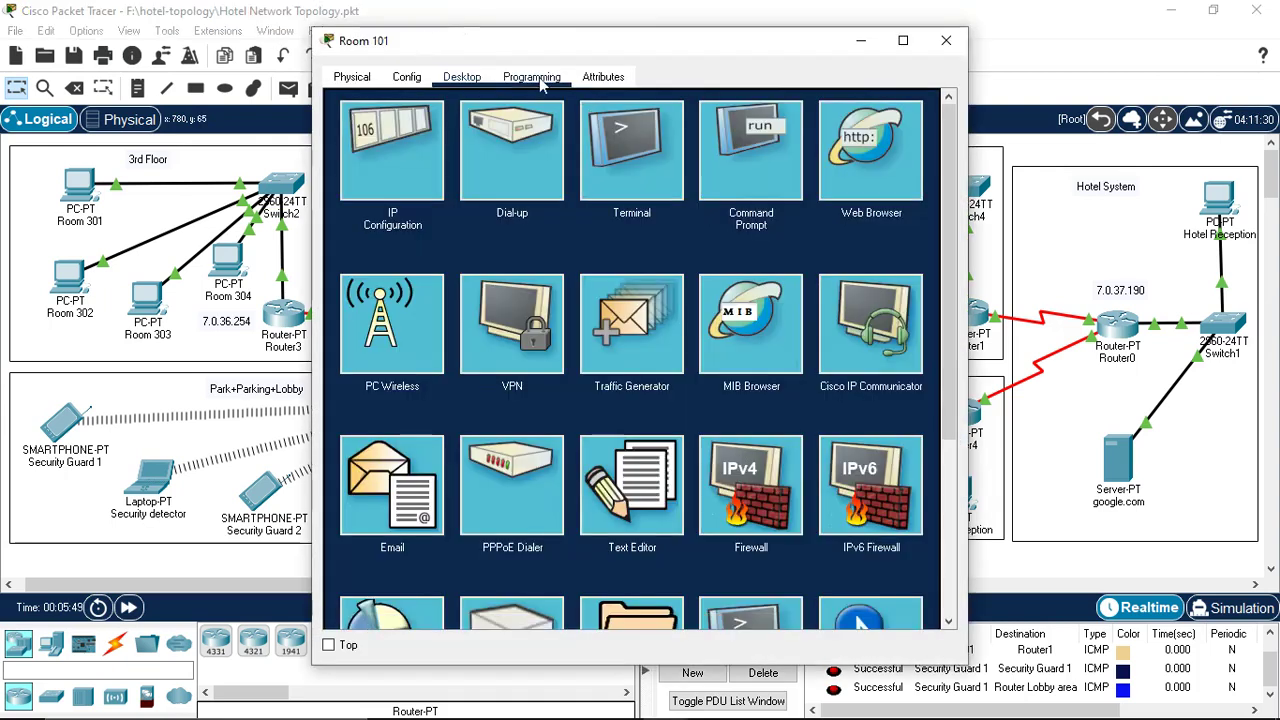
click(535, 80)
click(462, 80)
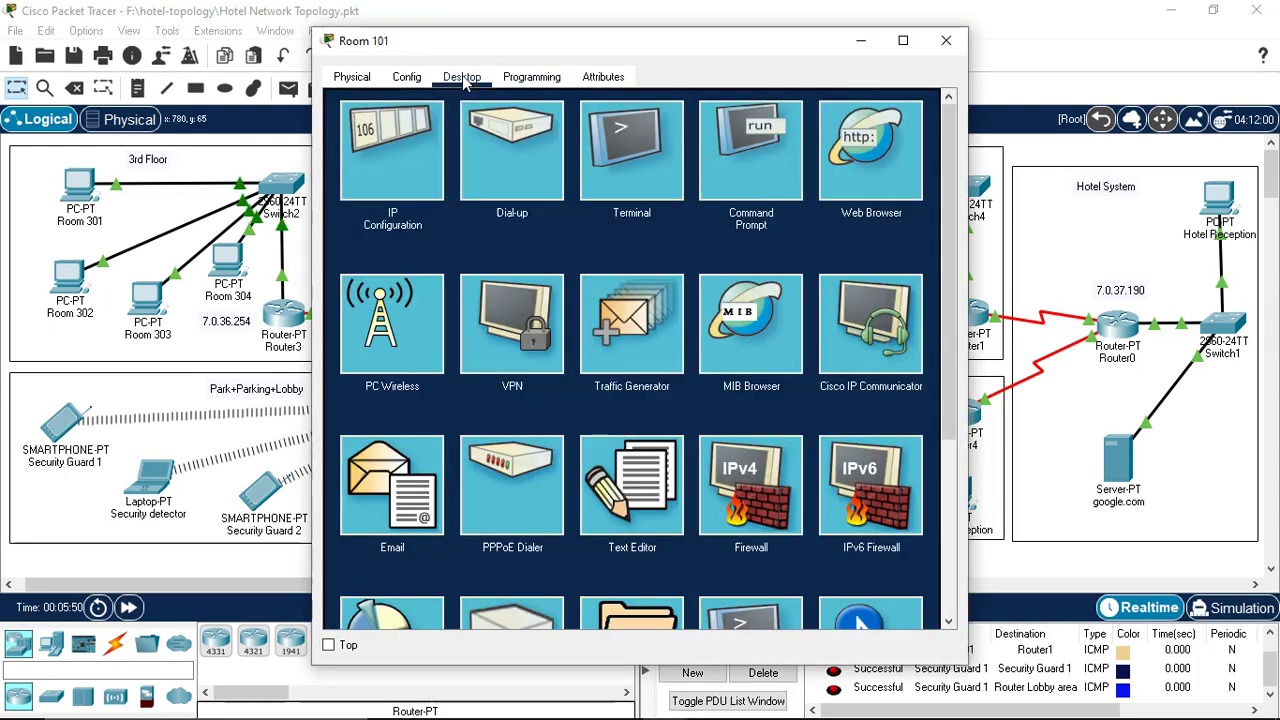
click(379, 146)
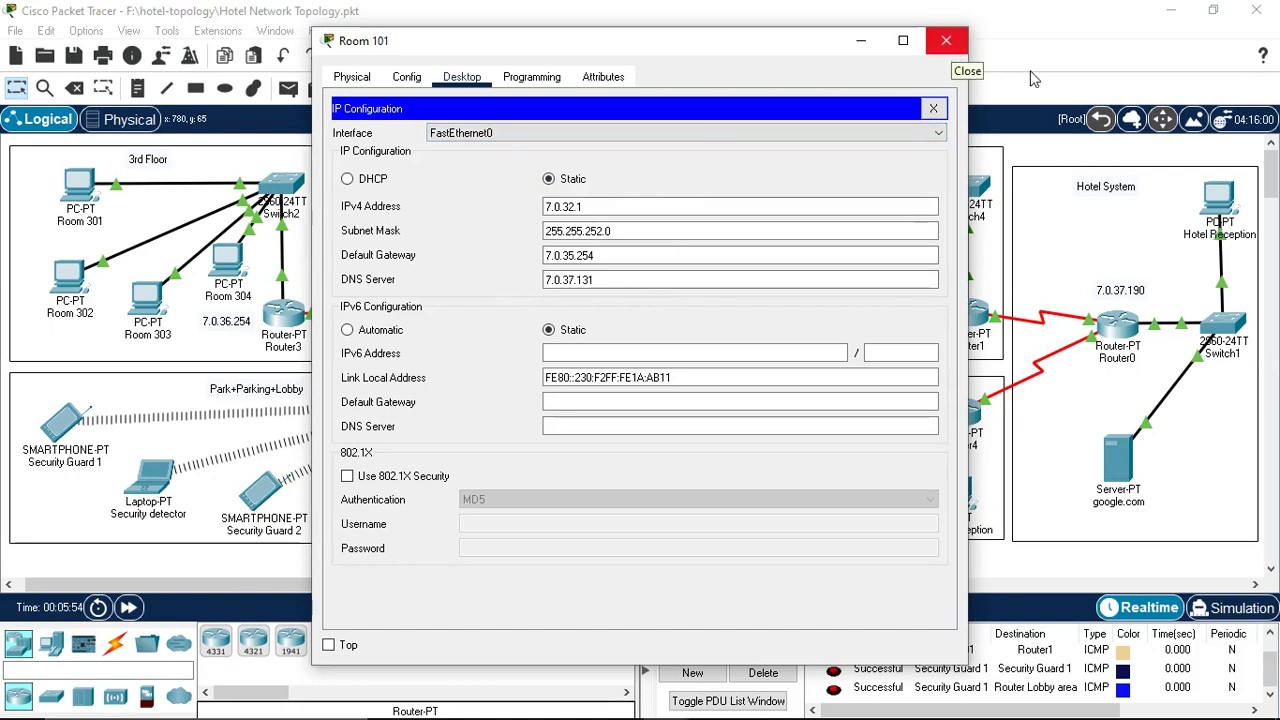
click(955, 45)
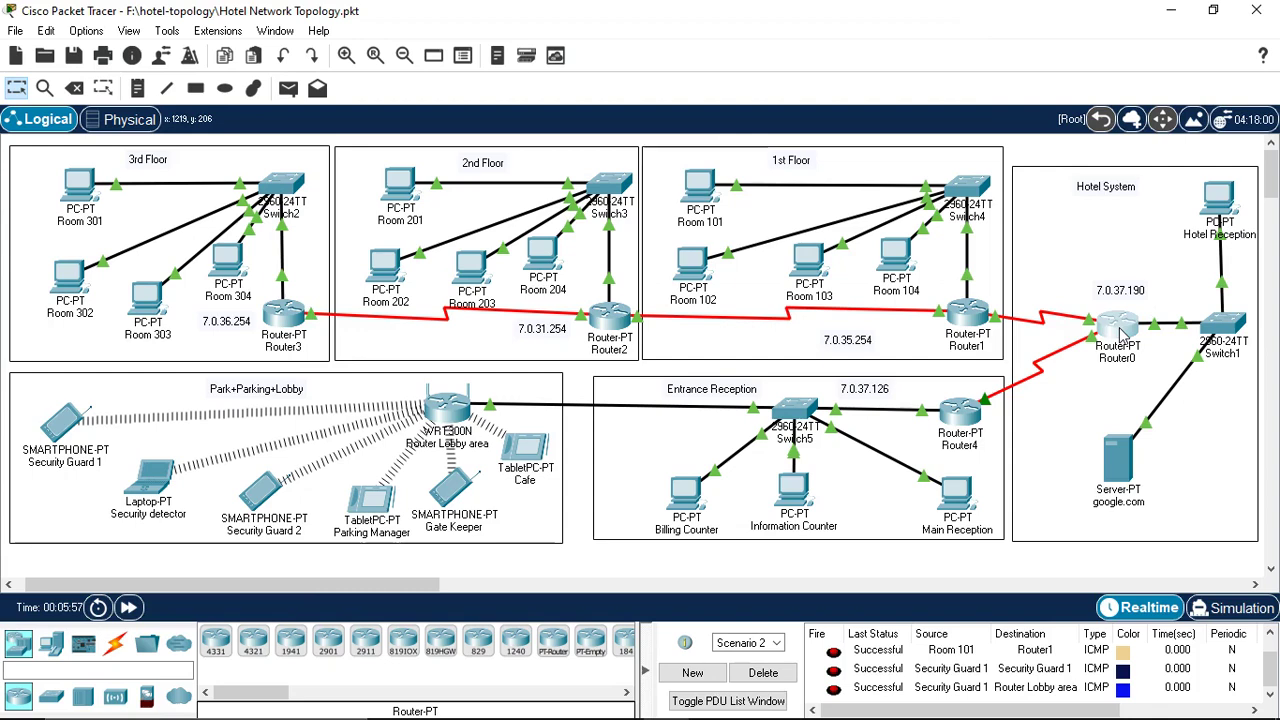
Open Router0's CLI and enter privileged mode with en.
click(1121, 335)
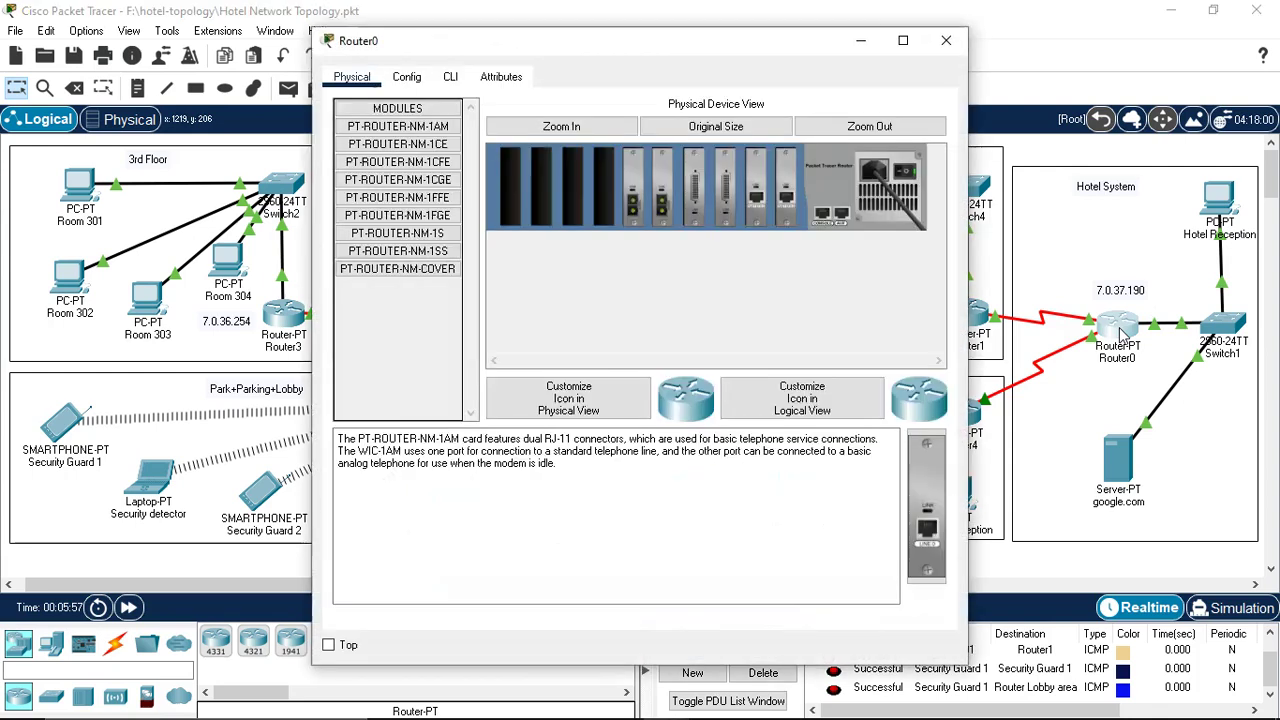
click(451, 78)
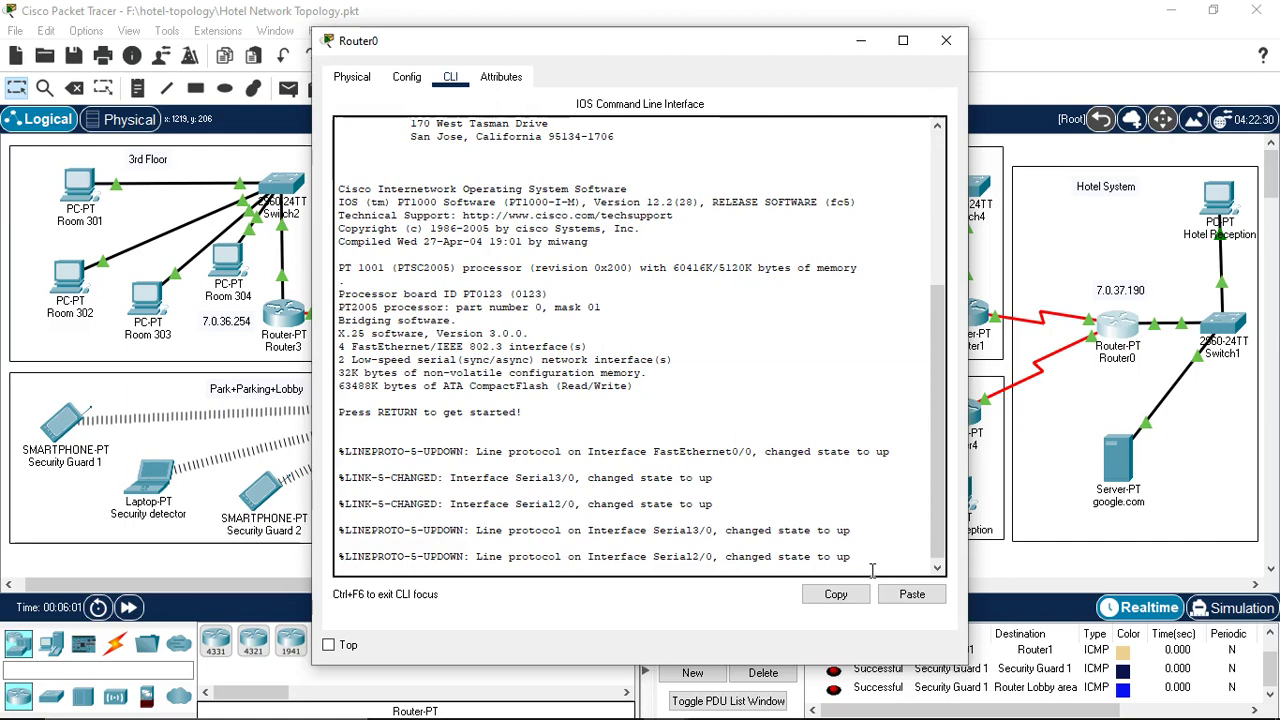
key(Return)
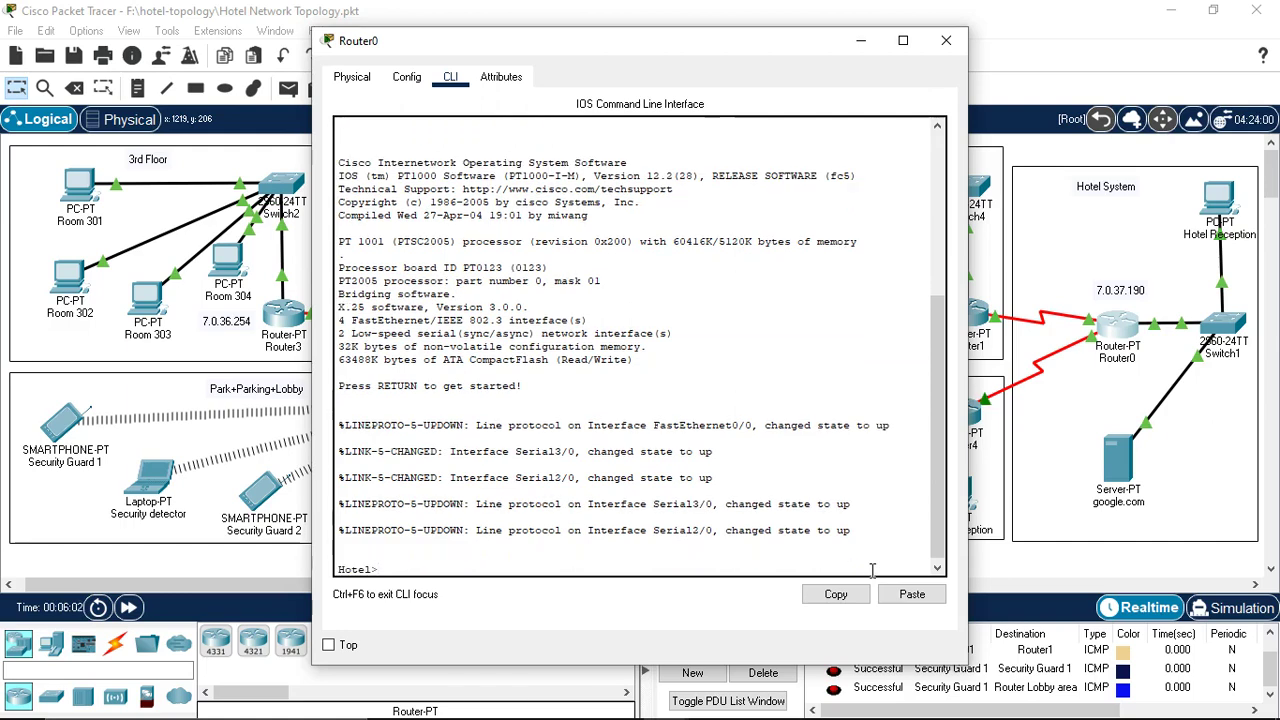
text(en)
key(Return)
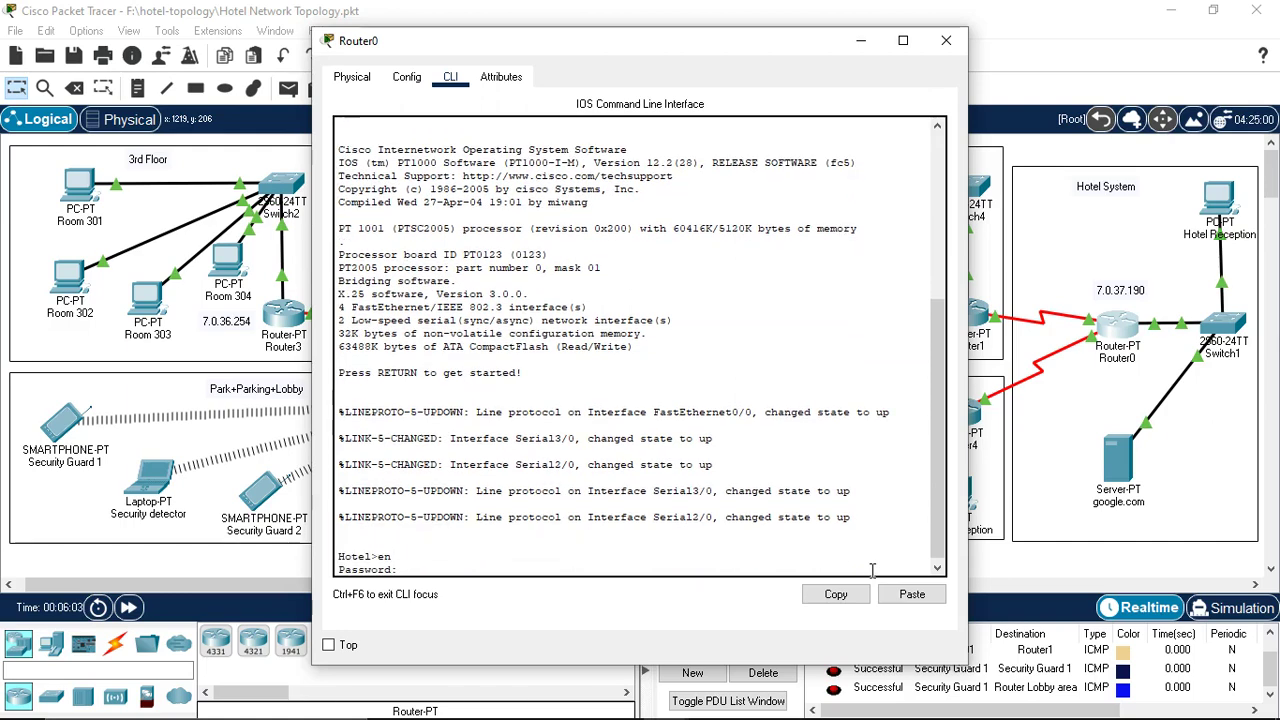
key(Return)
text(shoe)
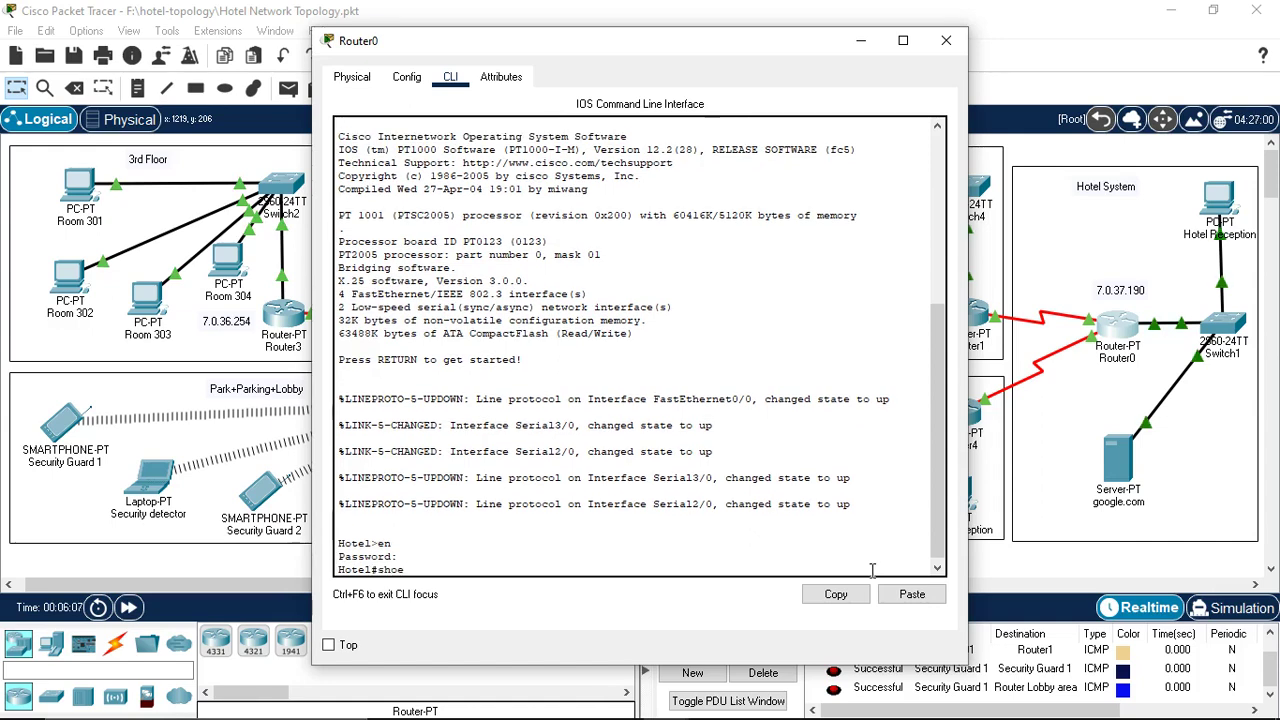
Run show ip route and show ip int brief on Router0, then close it.
text(ow ip route)
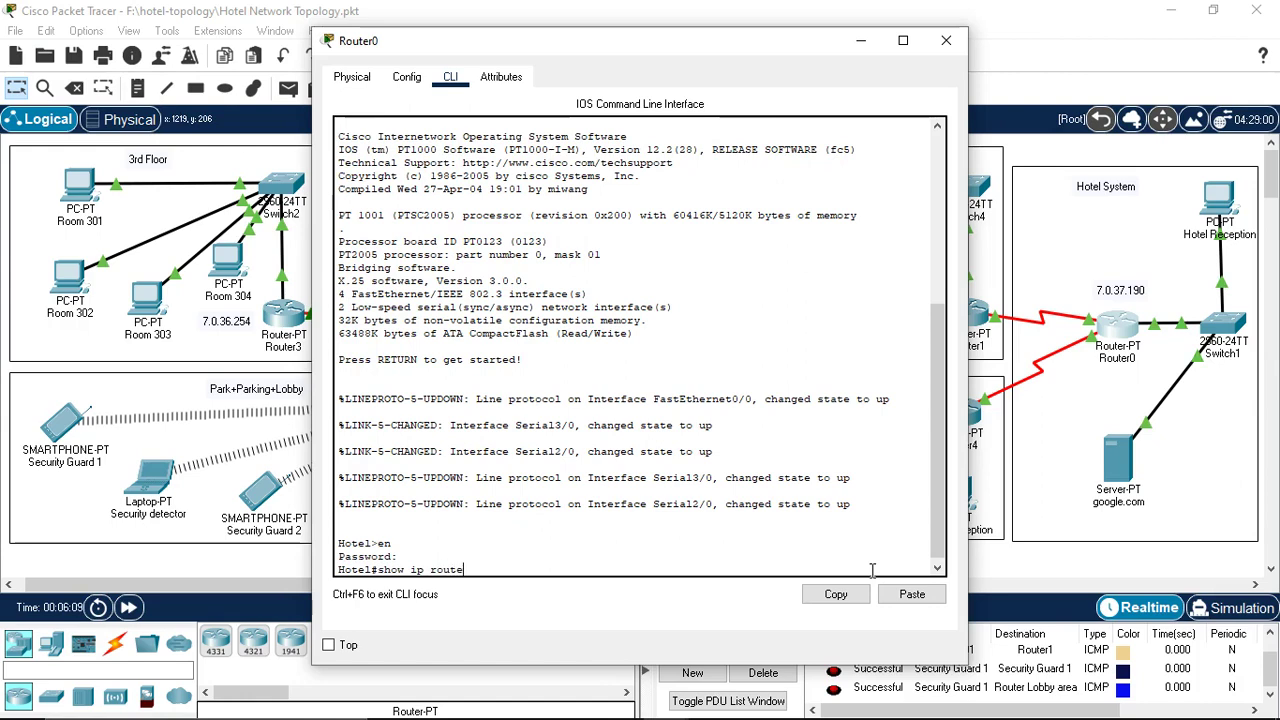
key(Return)
text(show)
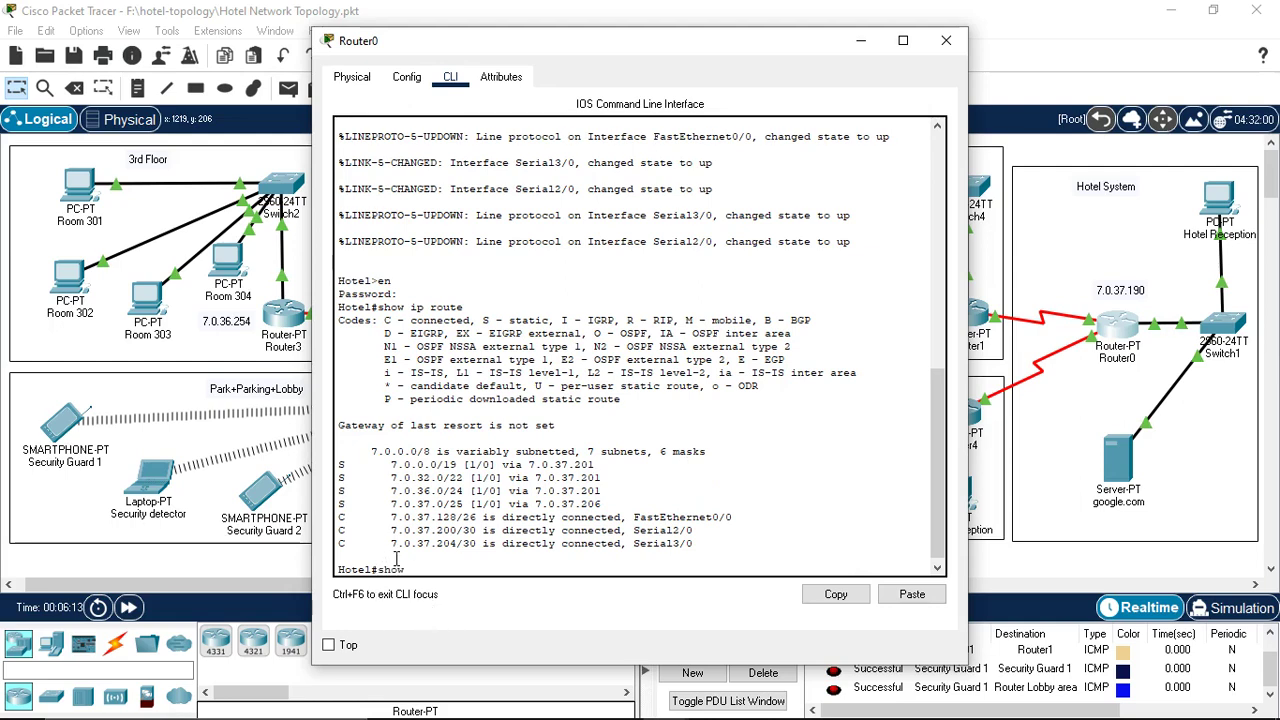
text(int)
text( brief)
key(Return)
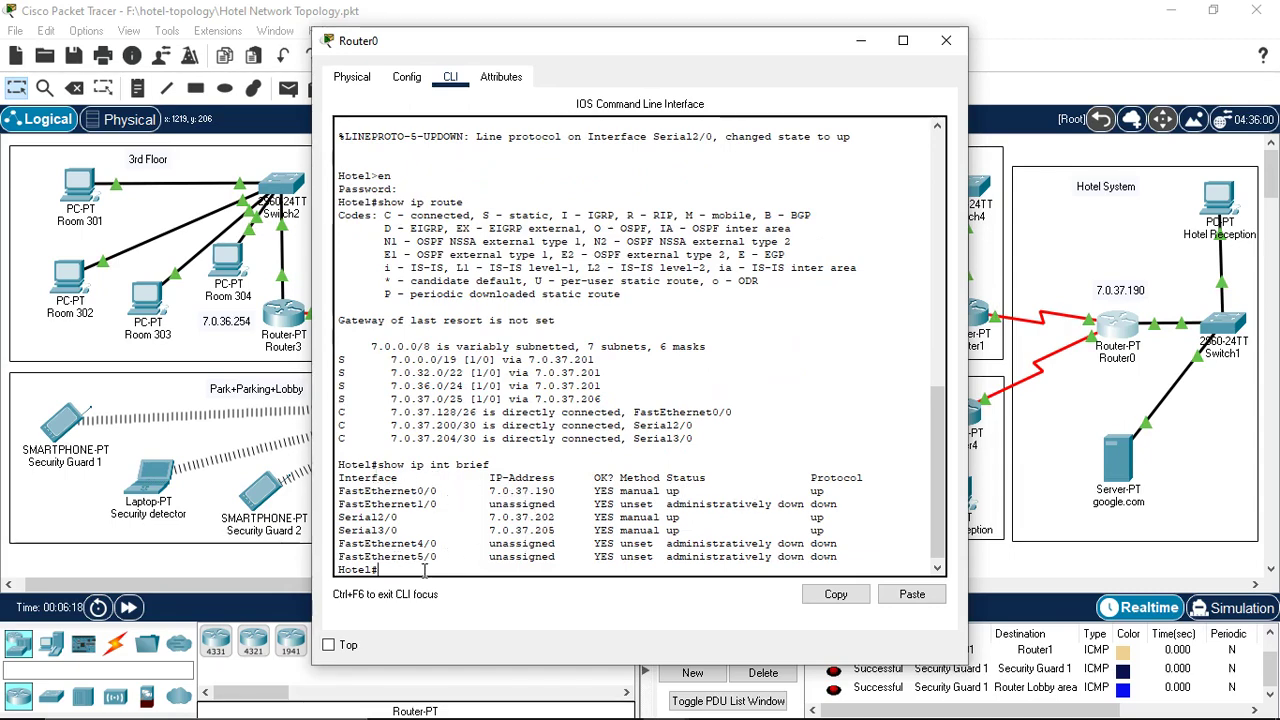
click(946, 40)
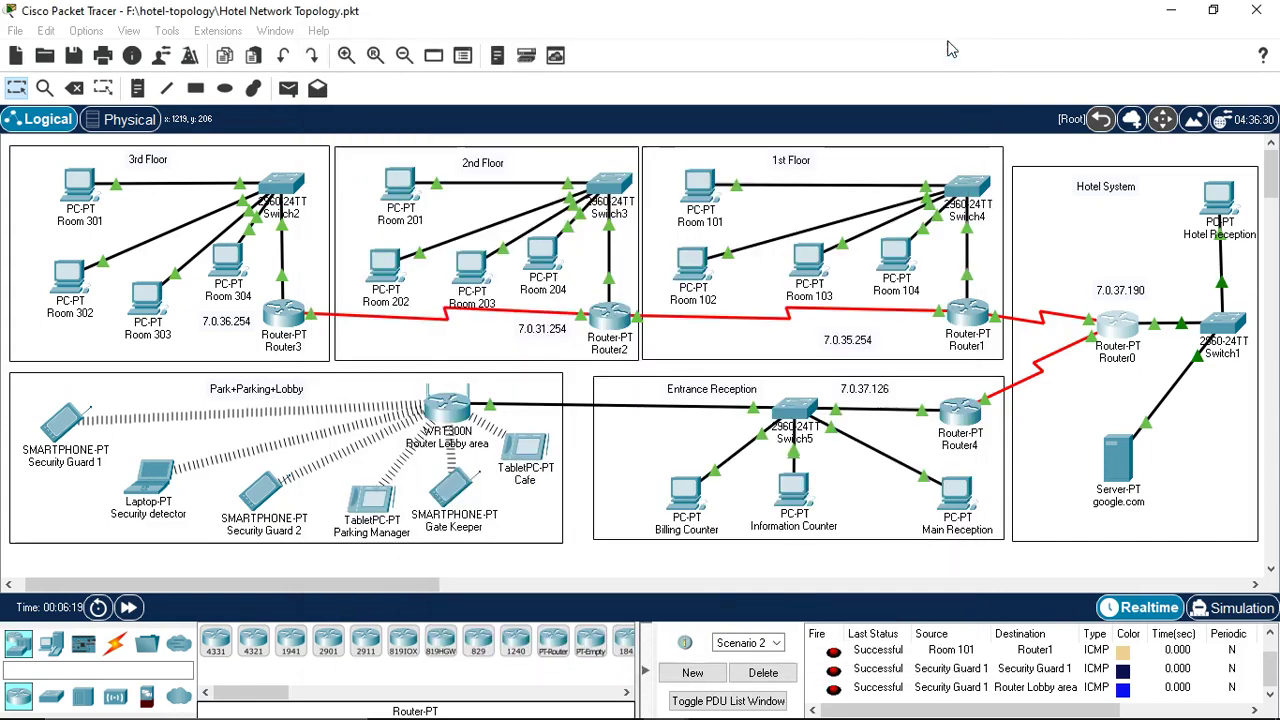
Log in to Router1's CLI and reach privileged mode with the passwords.
click(968, 320)
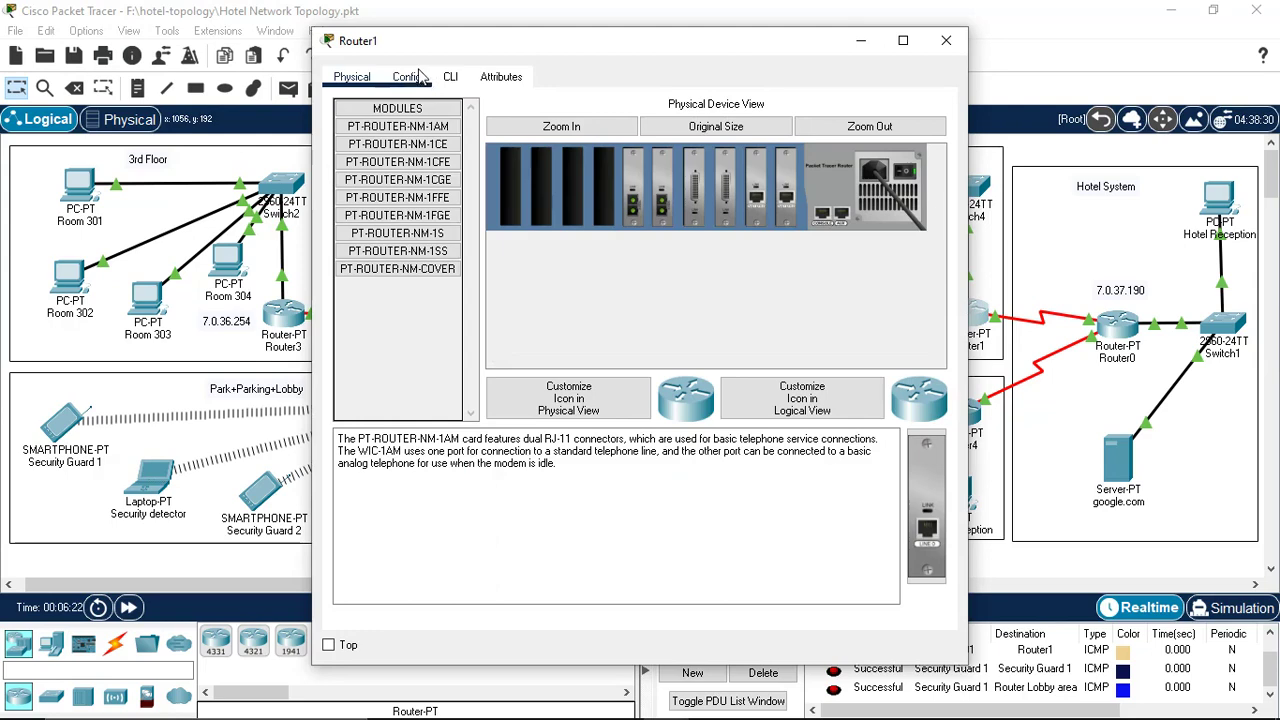
click(450, 77)
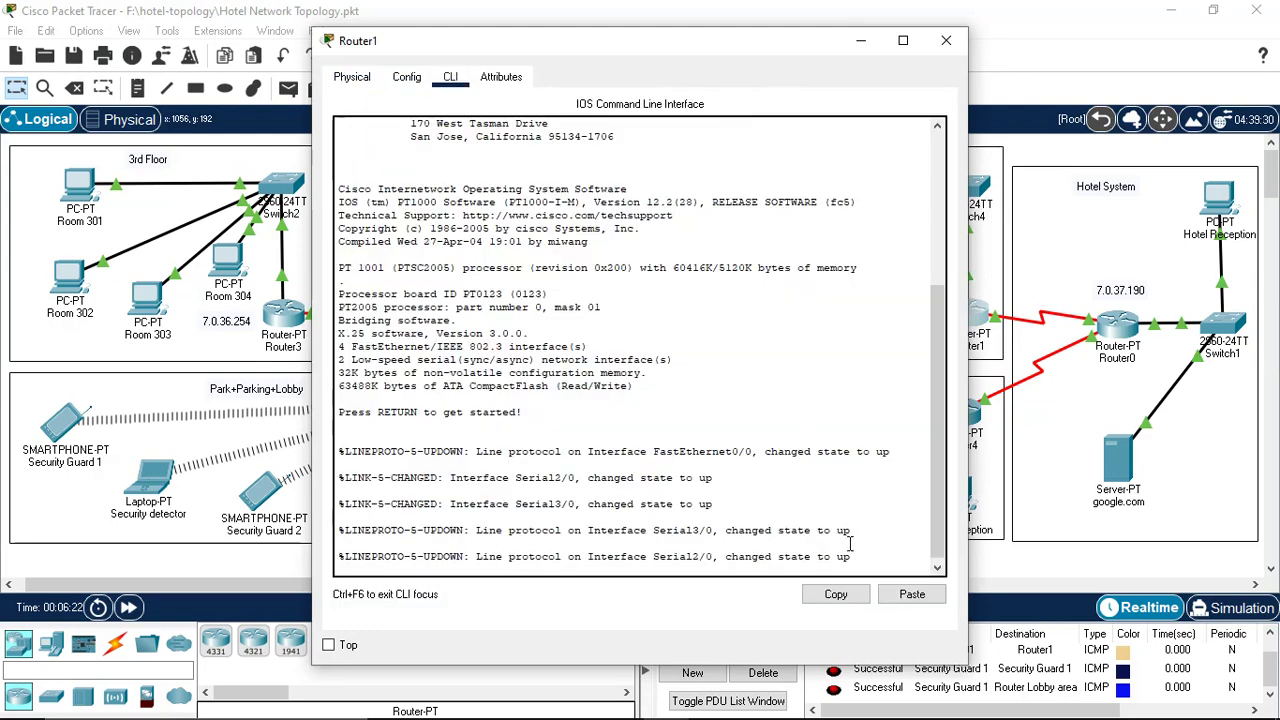
key(Return)
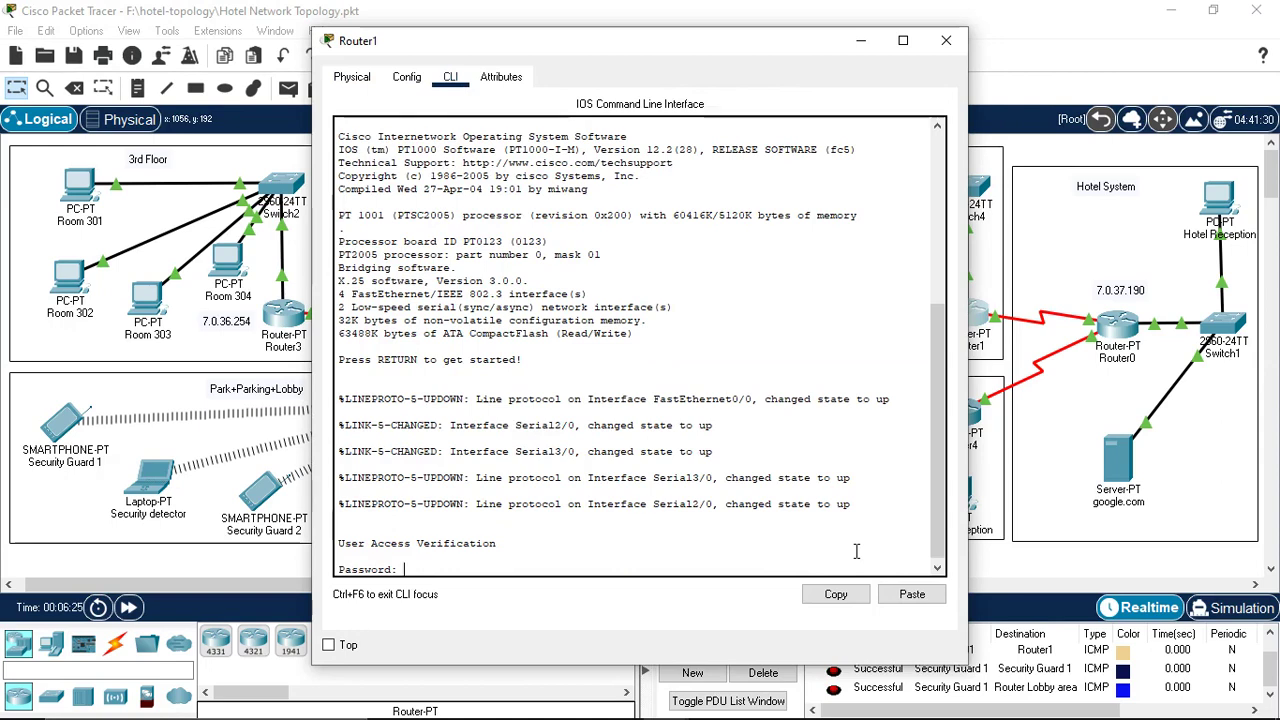
key(Return)
text(en)
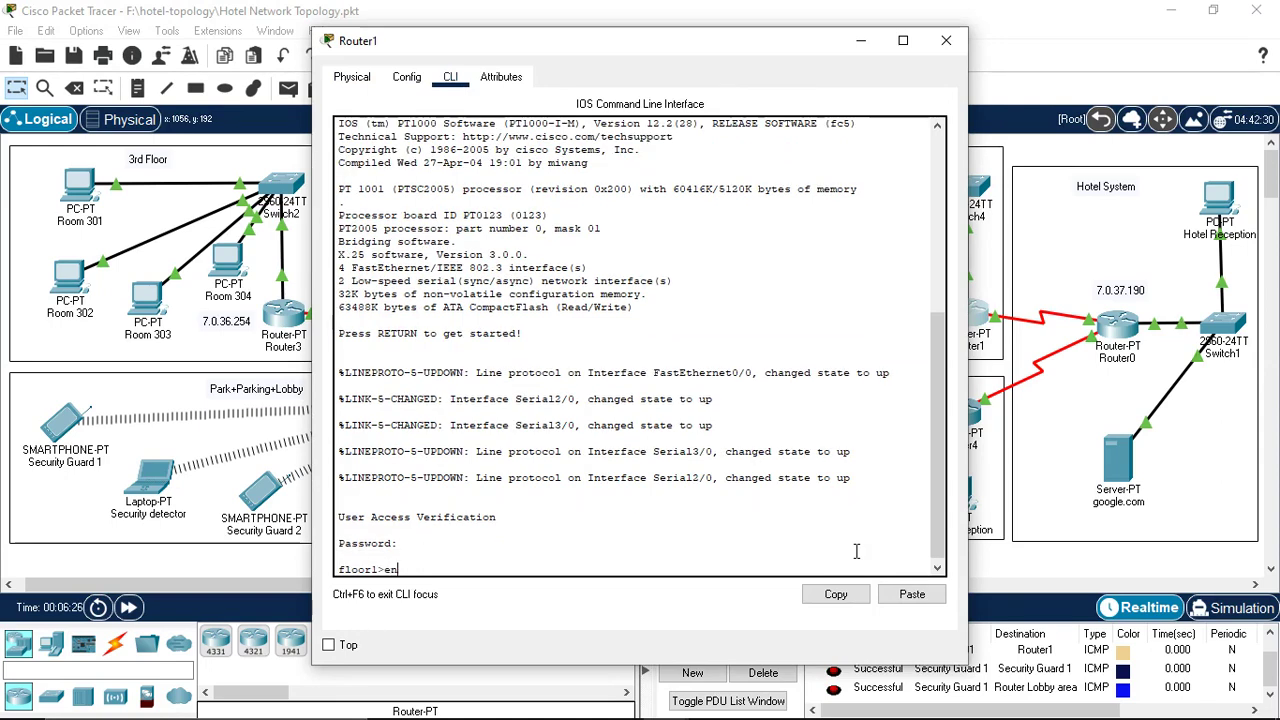
key(Return)
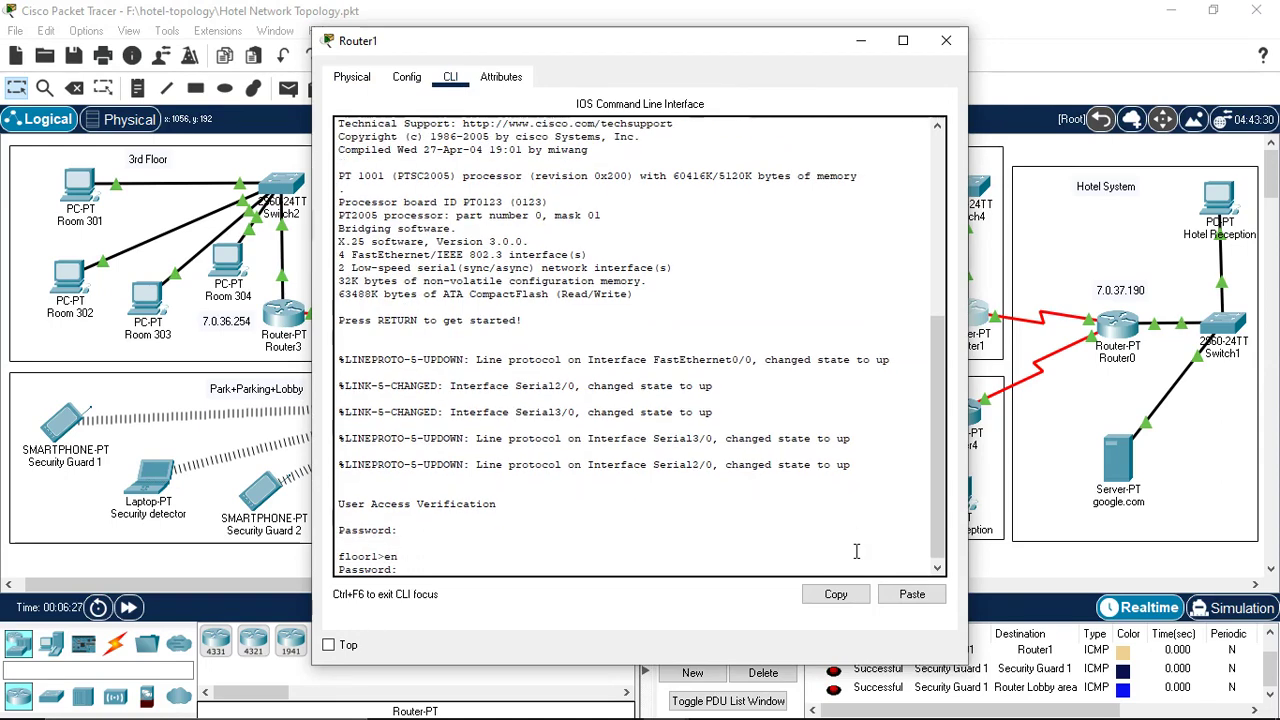
key(Return)
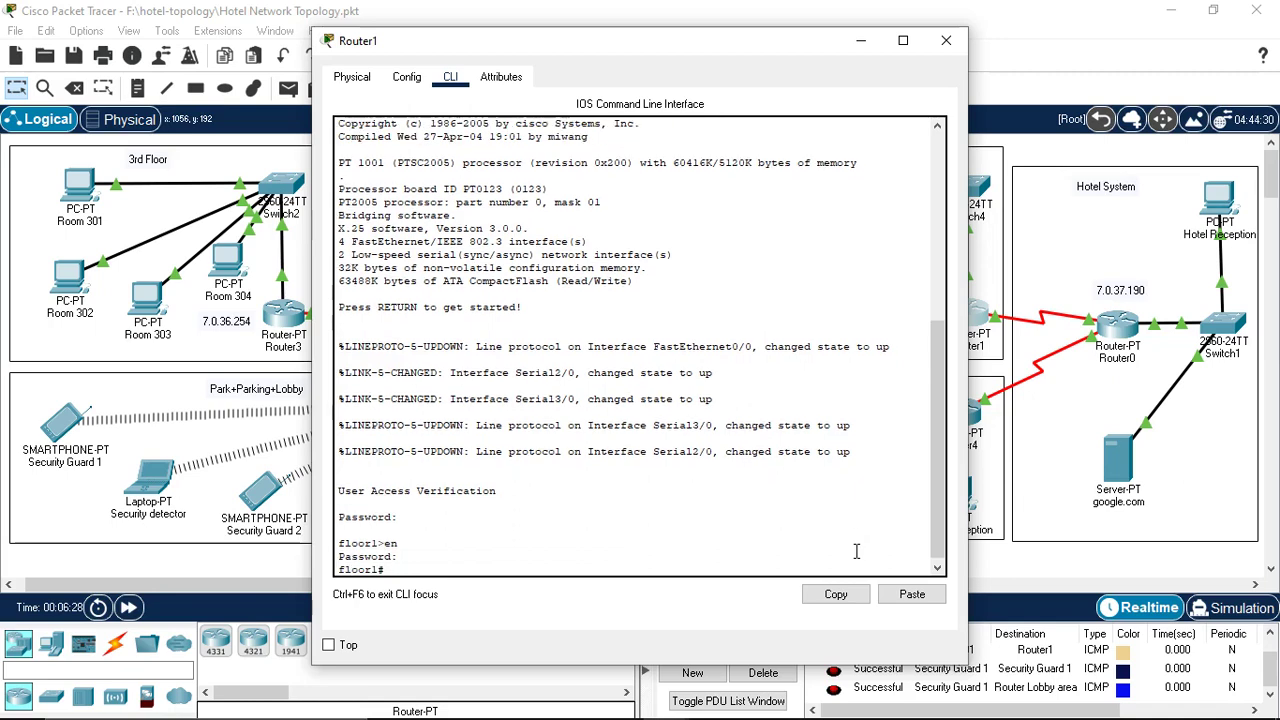
Run show ip route and show ip int brief on Router1, then close it.
text(s)
text(how)
text( ip ri)
text(oute)
key(Return)
text(sh)
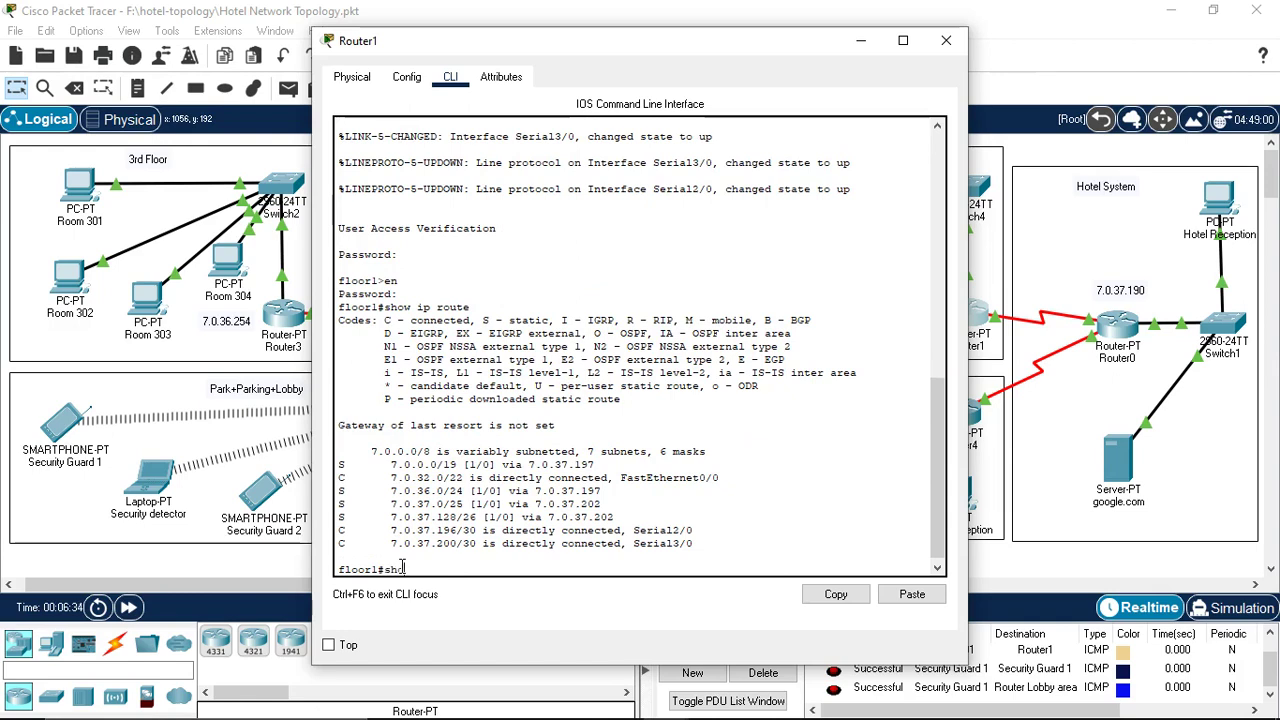
text(w ip int b)
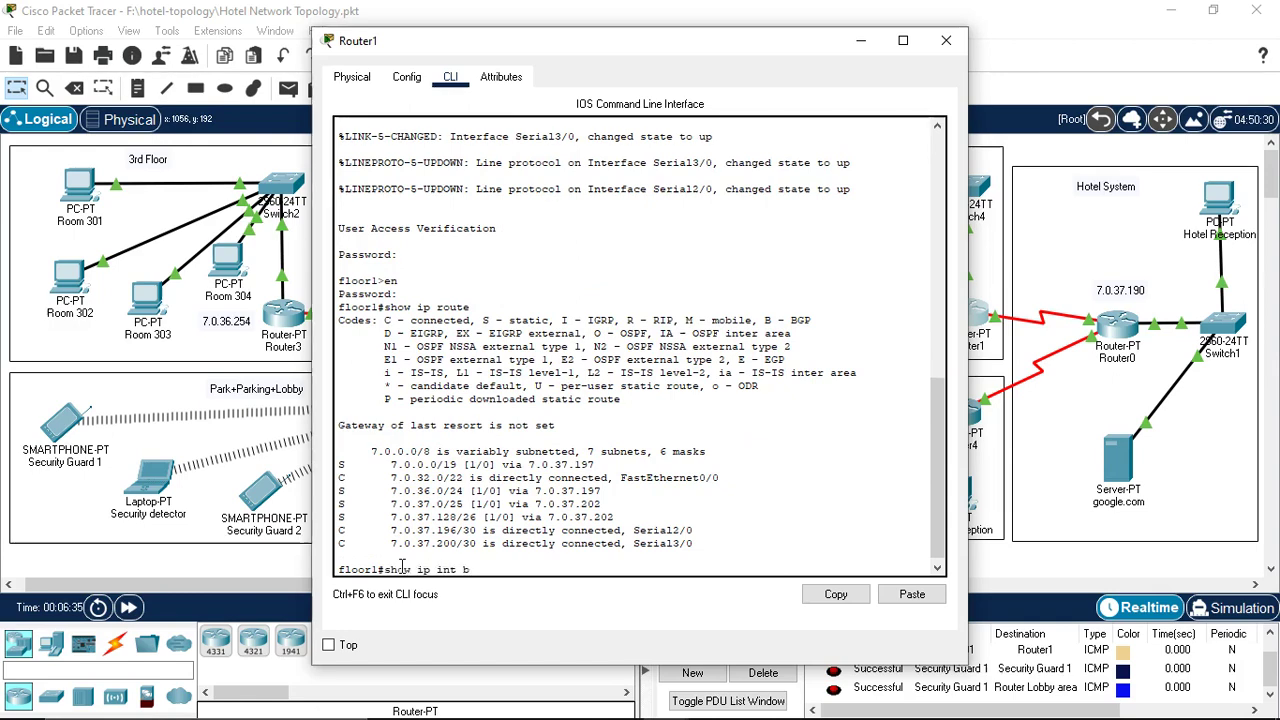
text(rief)
key(Return)
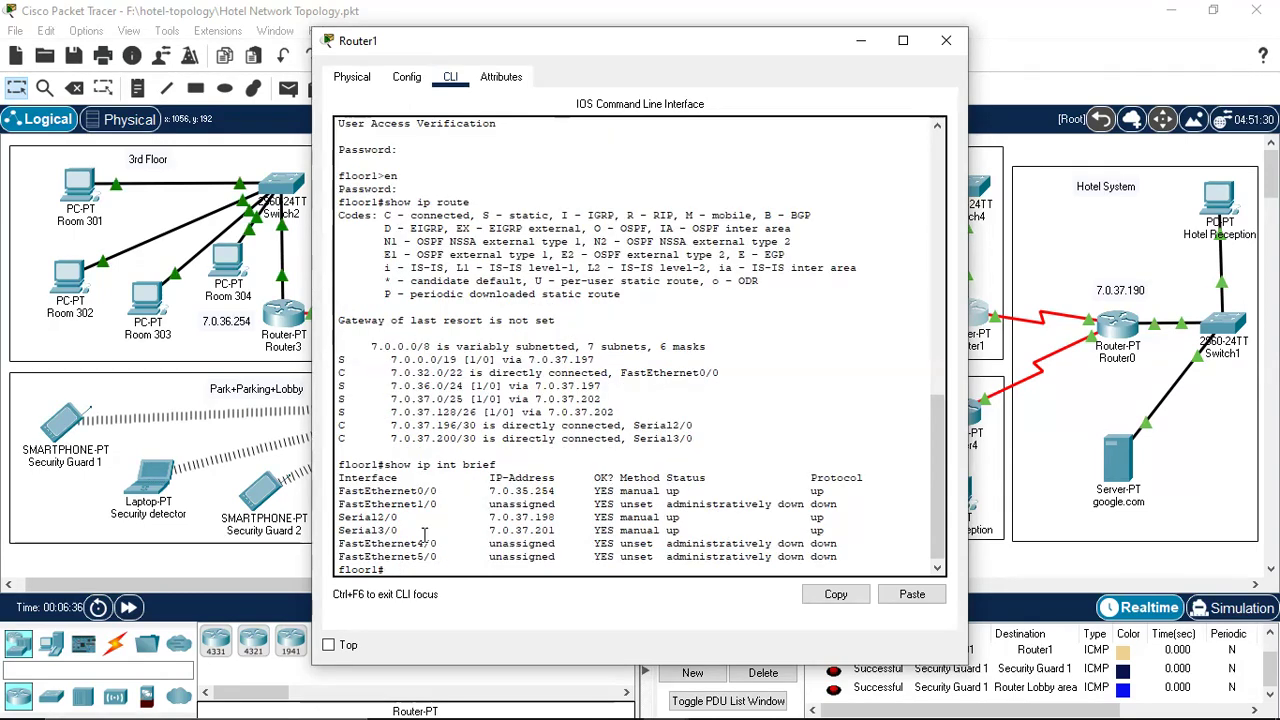
click(941, 46)
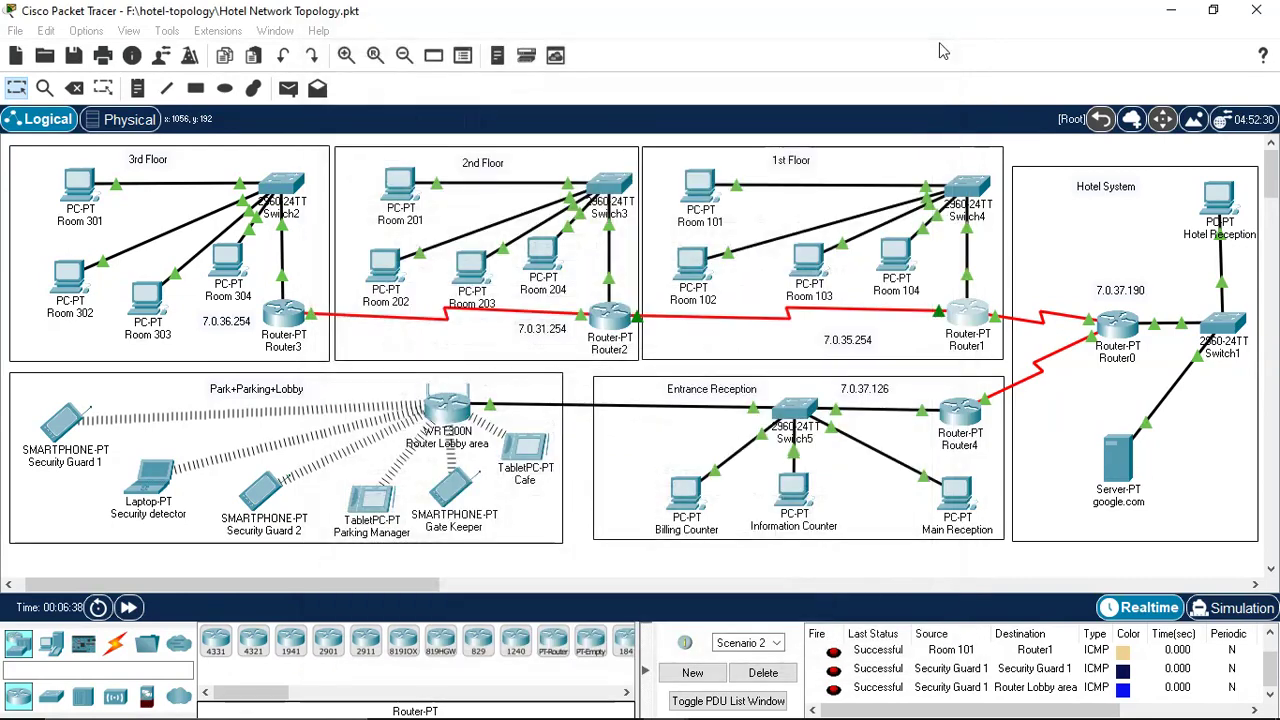
Open Switch1's CLI, exit the current console session and start a fresh one.
click(1218, 335)
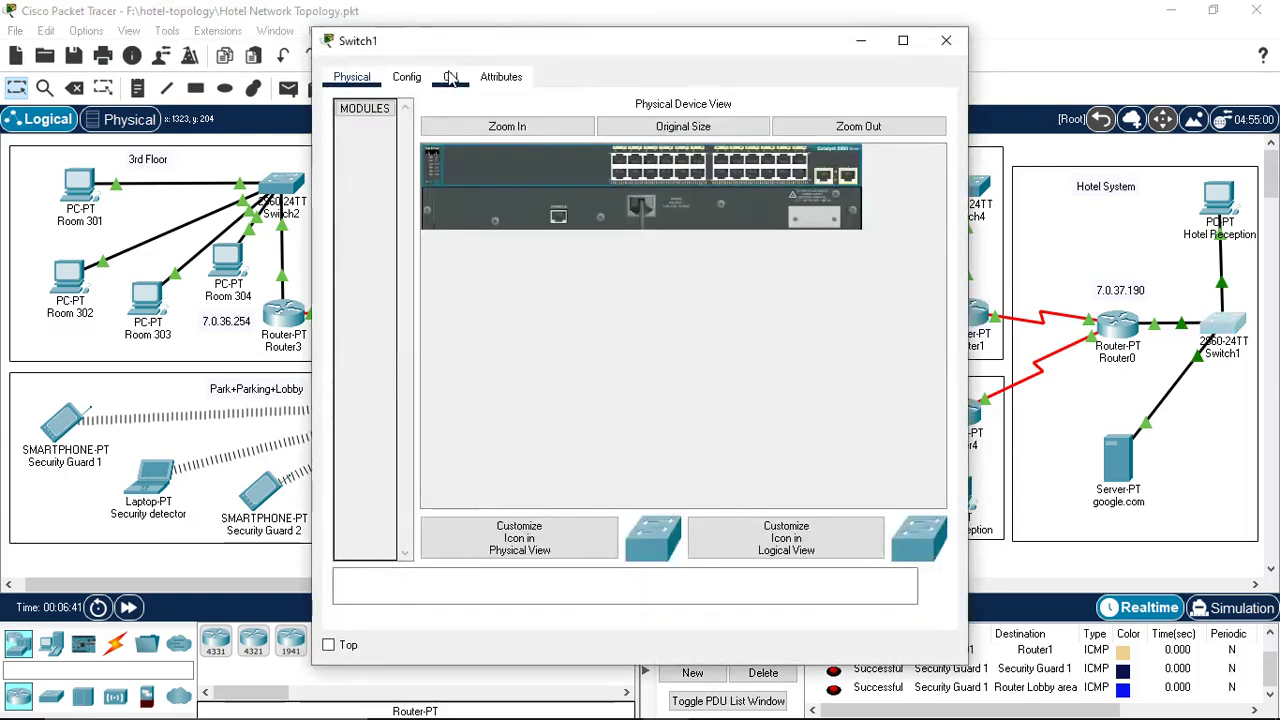
click(451, 76)
key(Return)
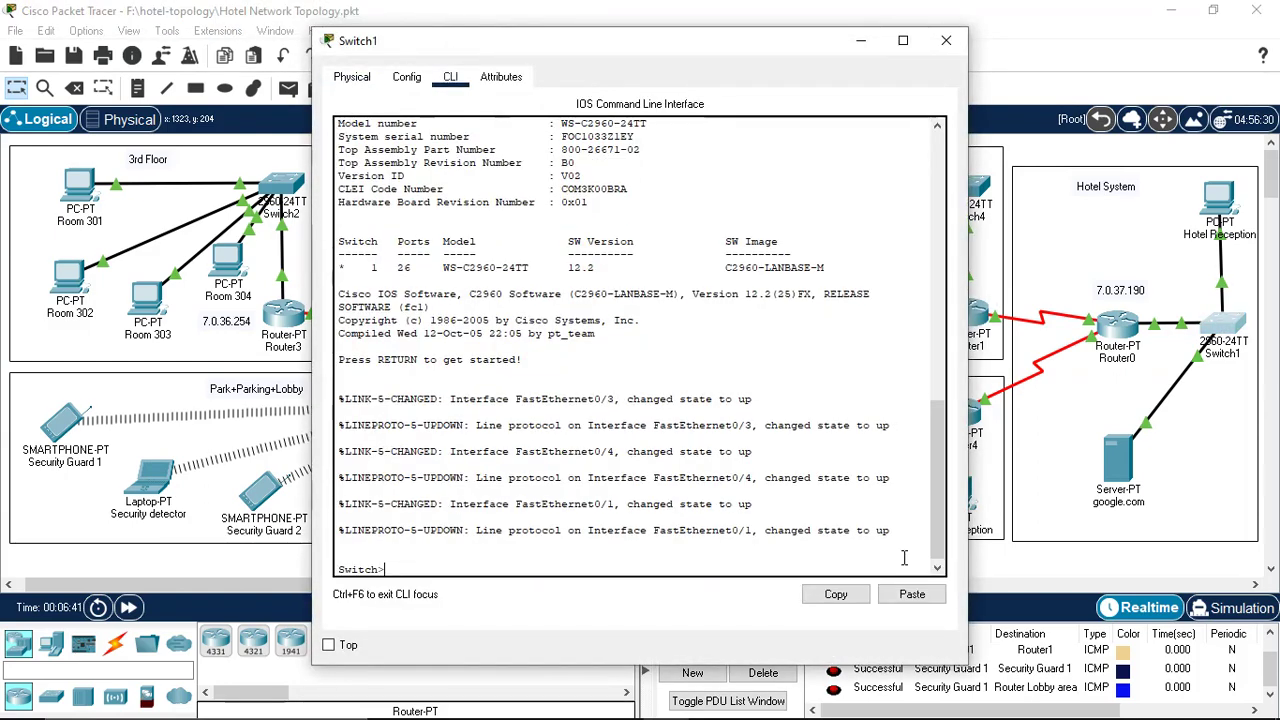
text(exi)
text(t)
key(Return)
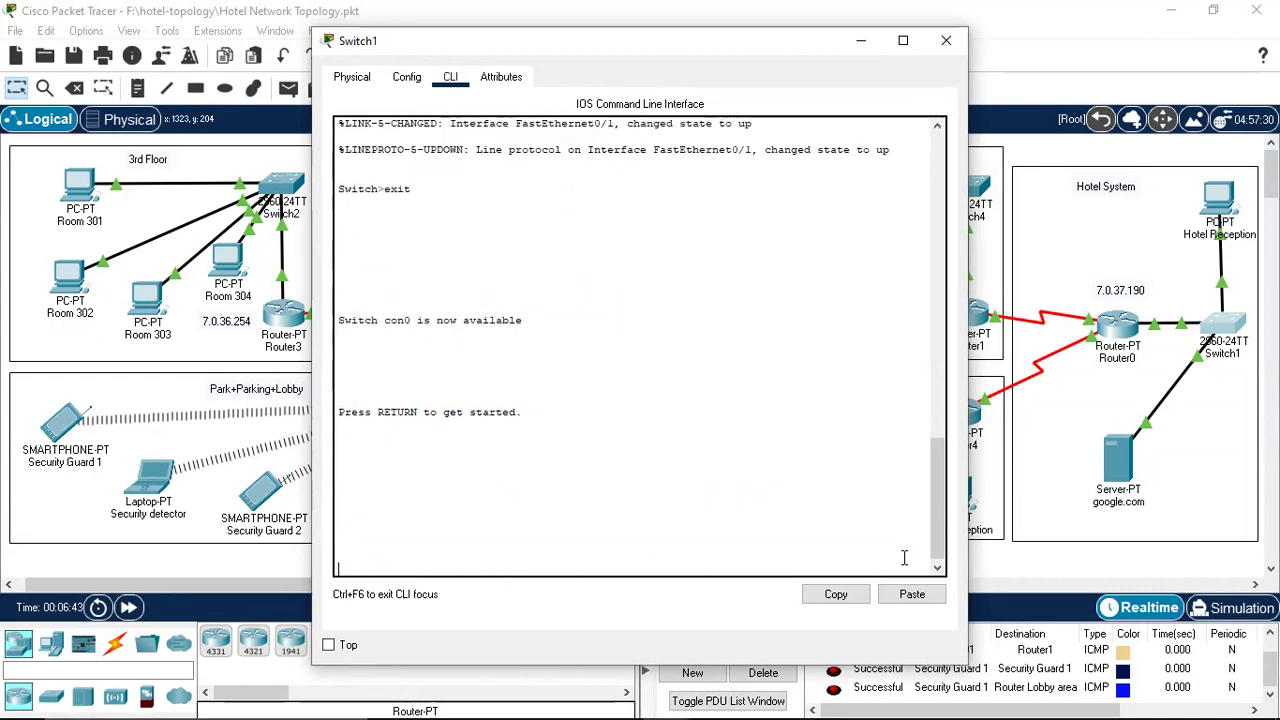
key(Return)
Enter privileged mode, page through Switch1's show ip int brief output, then close it.
text(en)
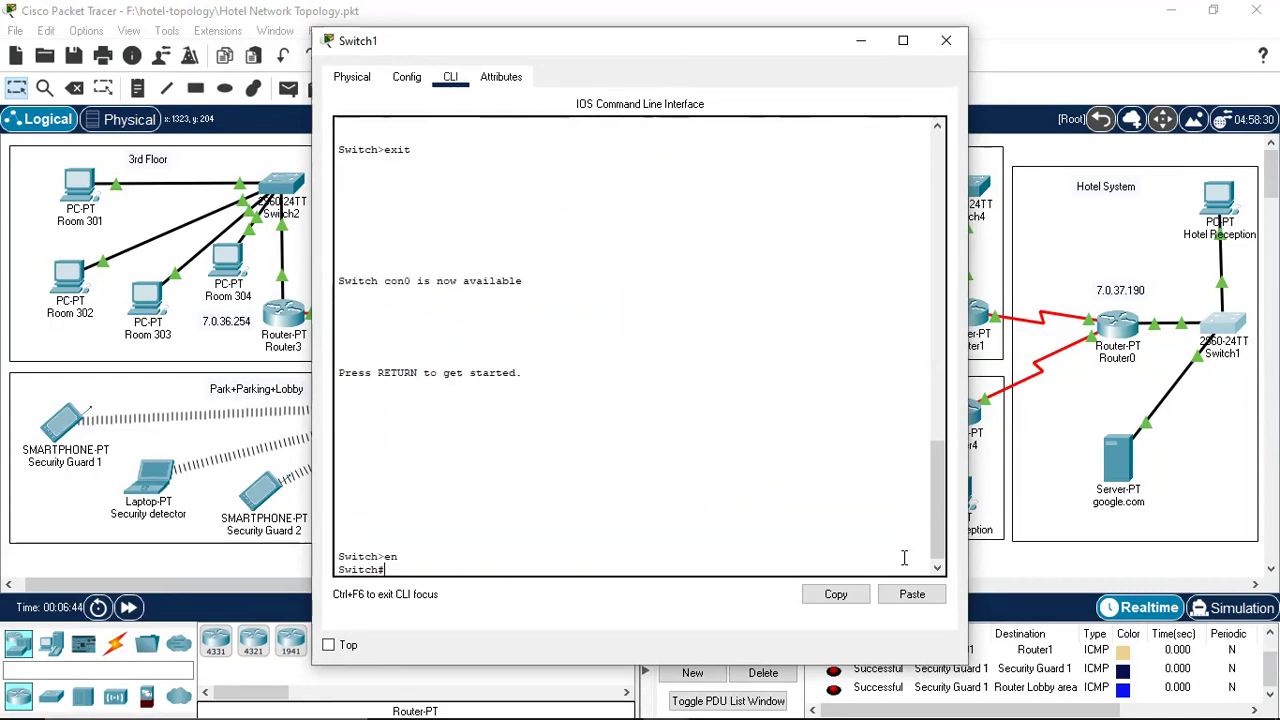
text(sho)
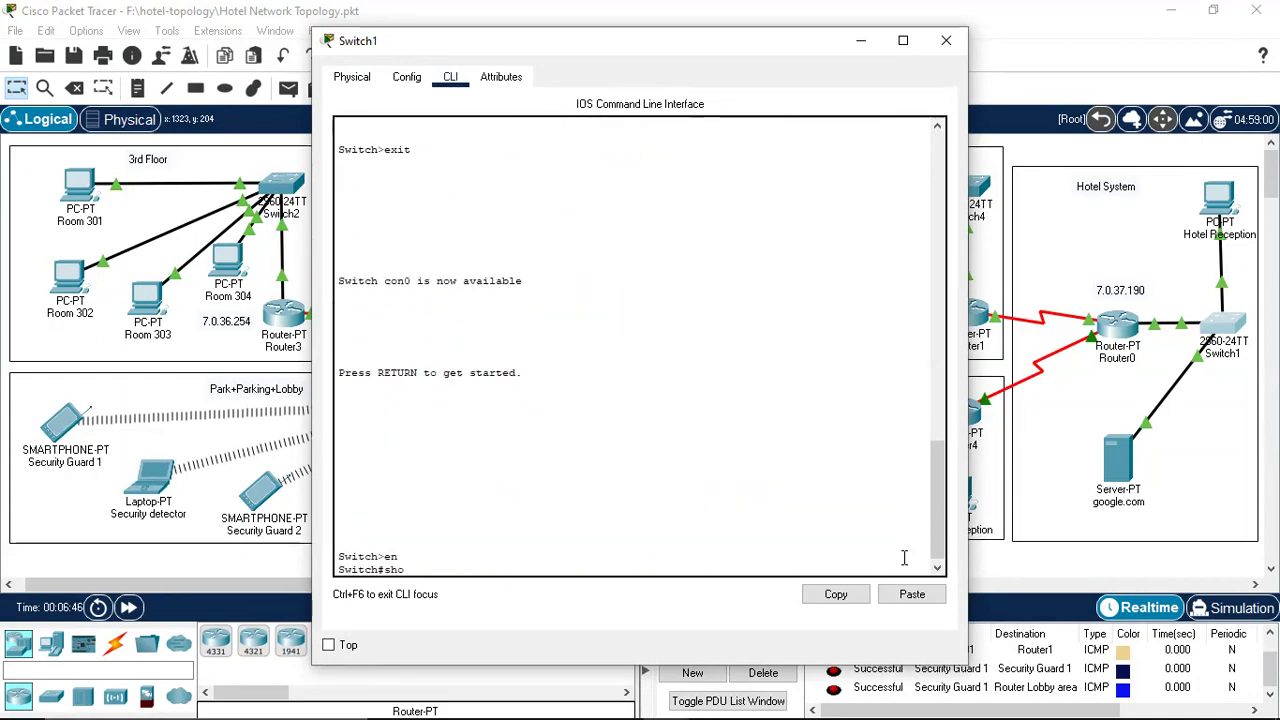
text(w ip int brief)
key(Return)
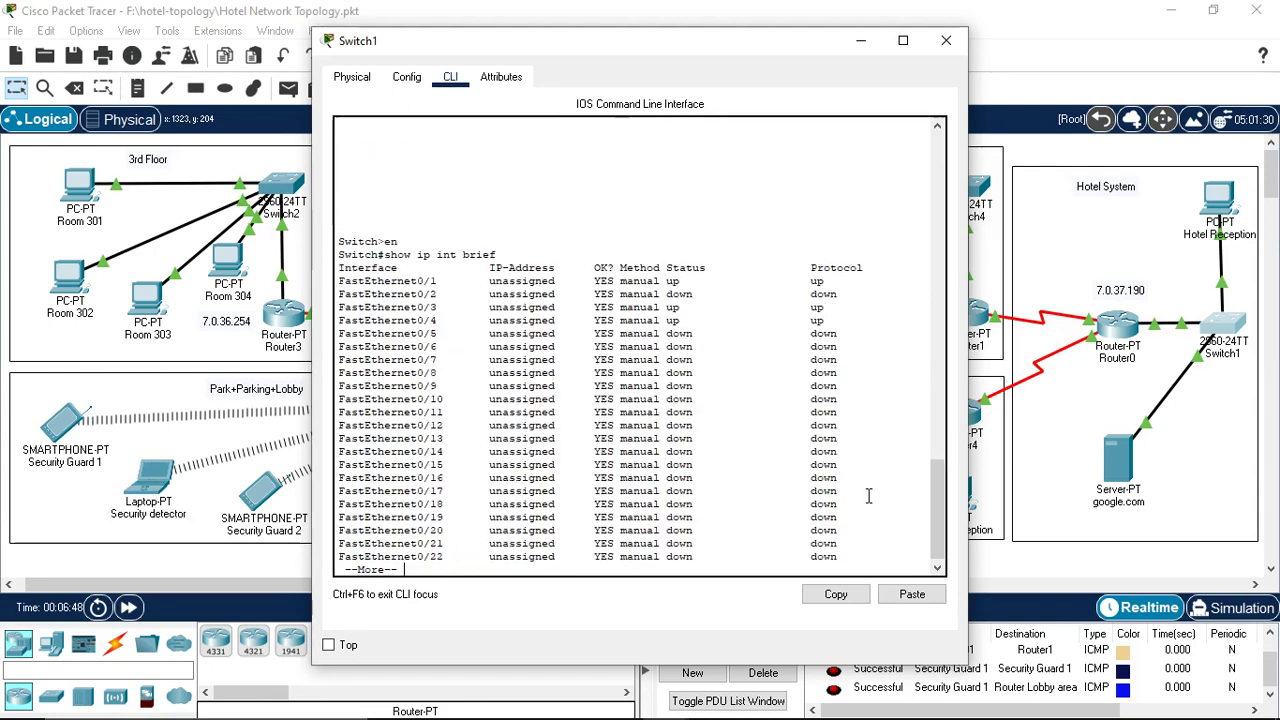
key(Return)
key(Return)
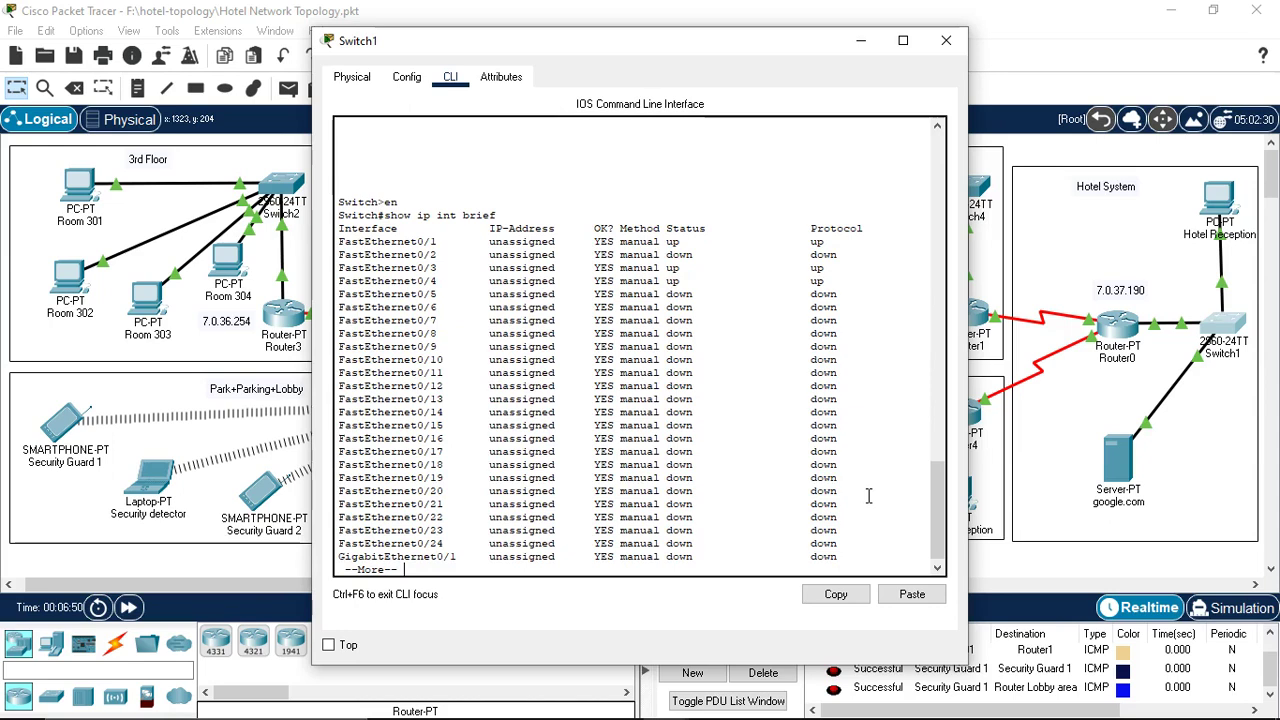
key(Return)
key(Return)
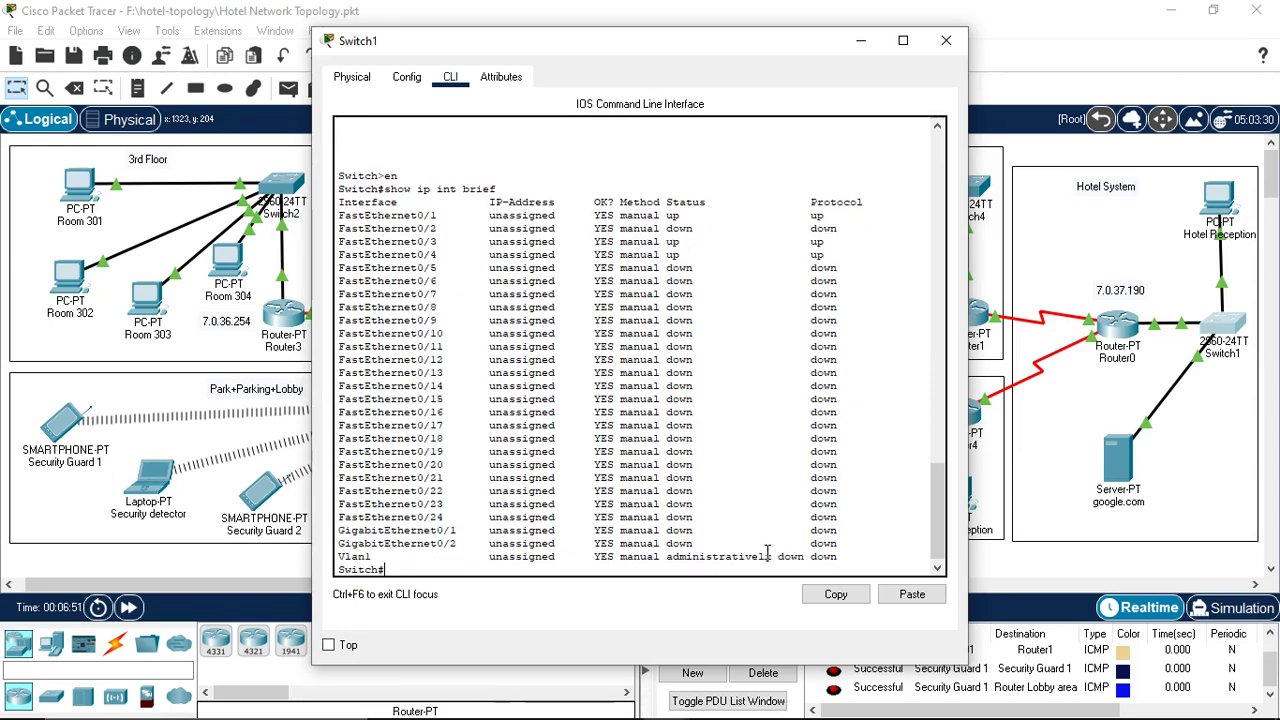
click(946, 40)
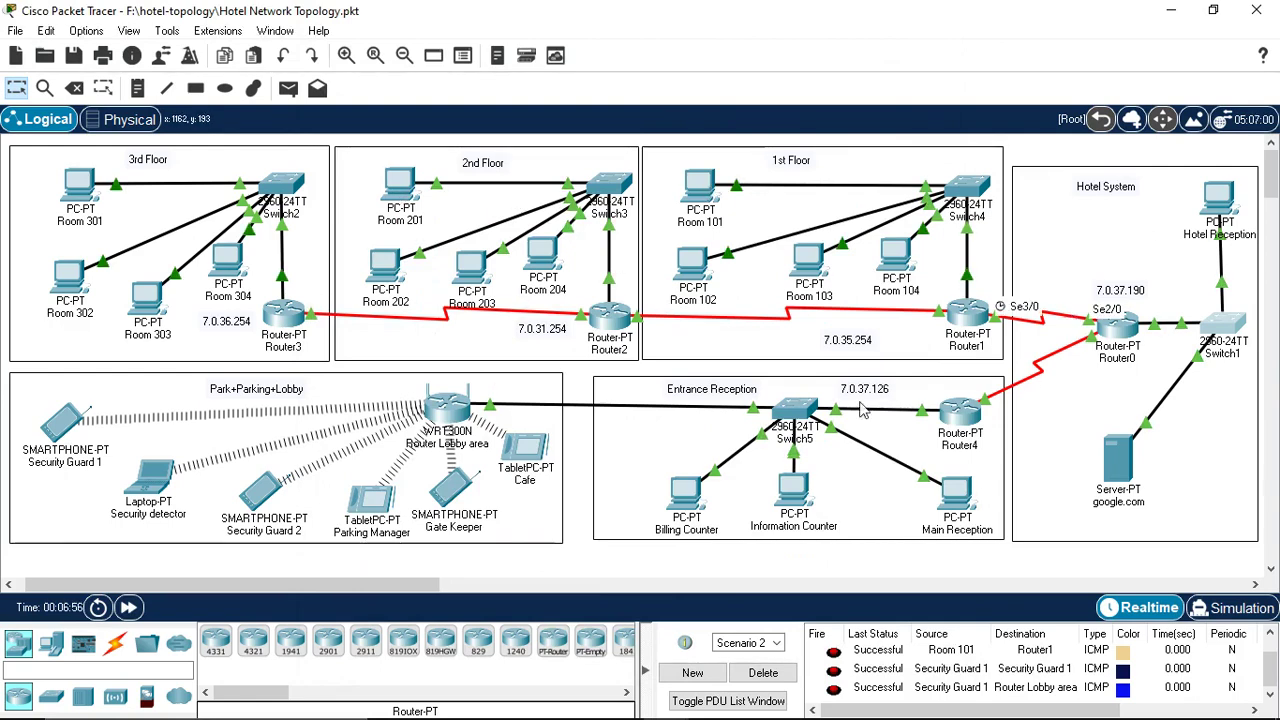
mouse_move(1040, 318)
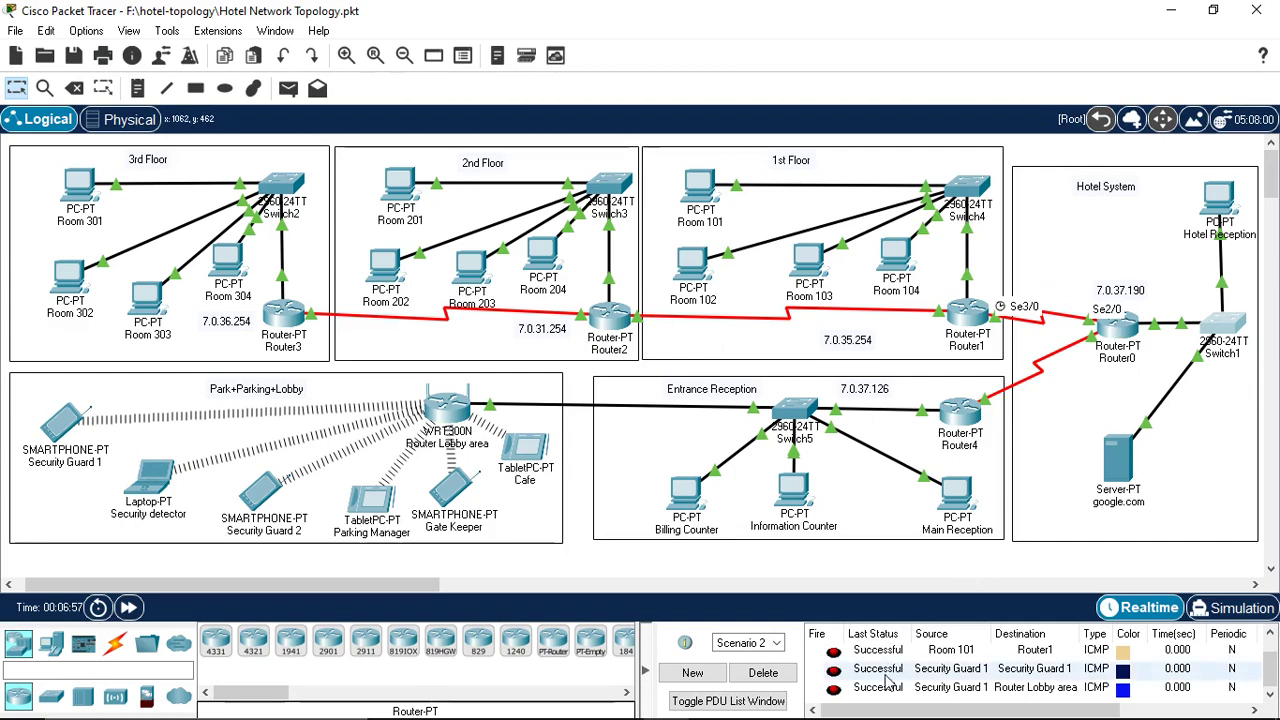
scroll(885, 680, up, 1)
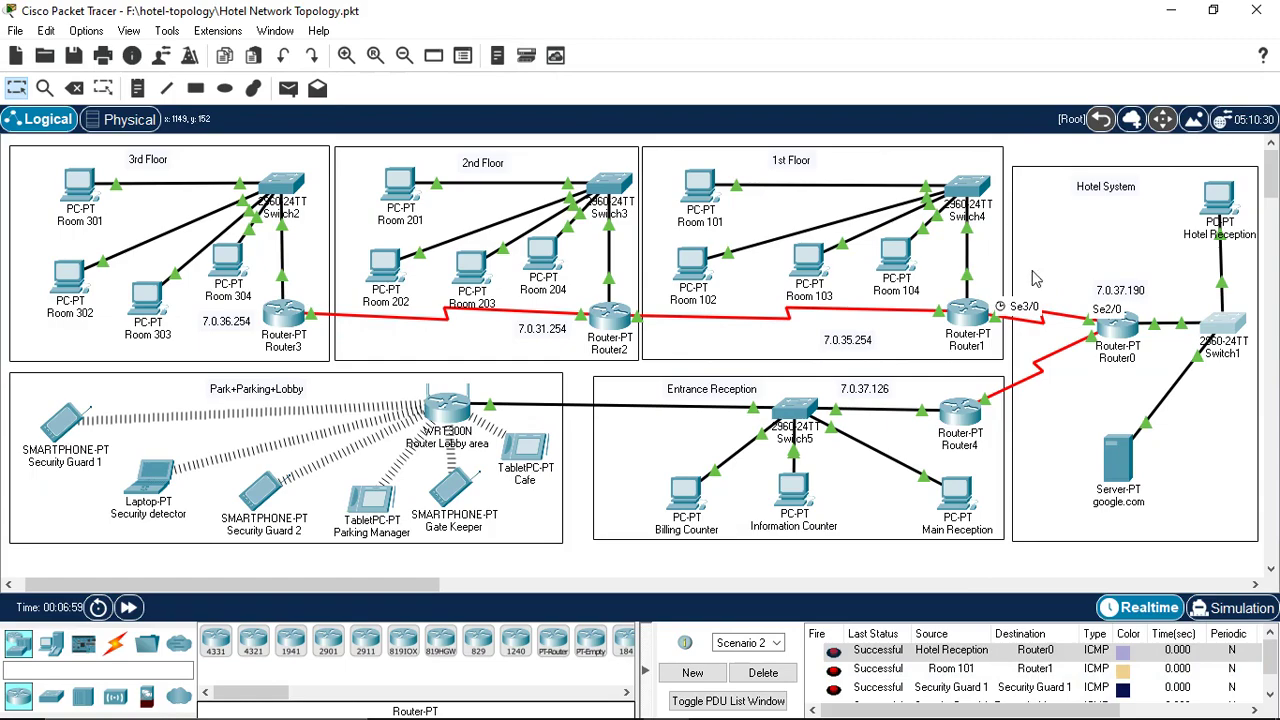
click(712, 703)
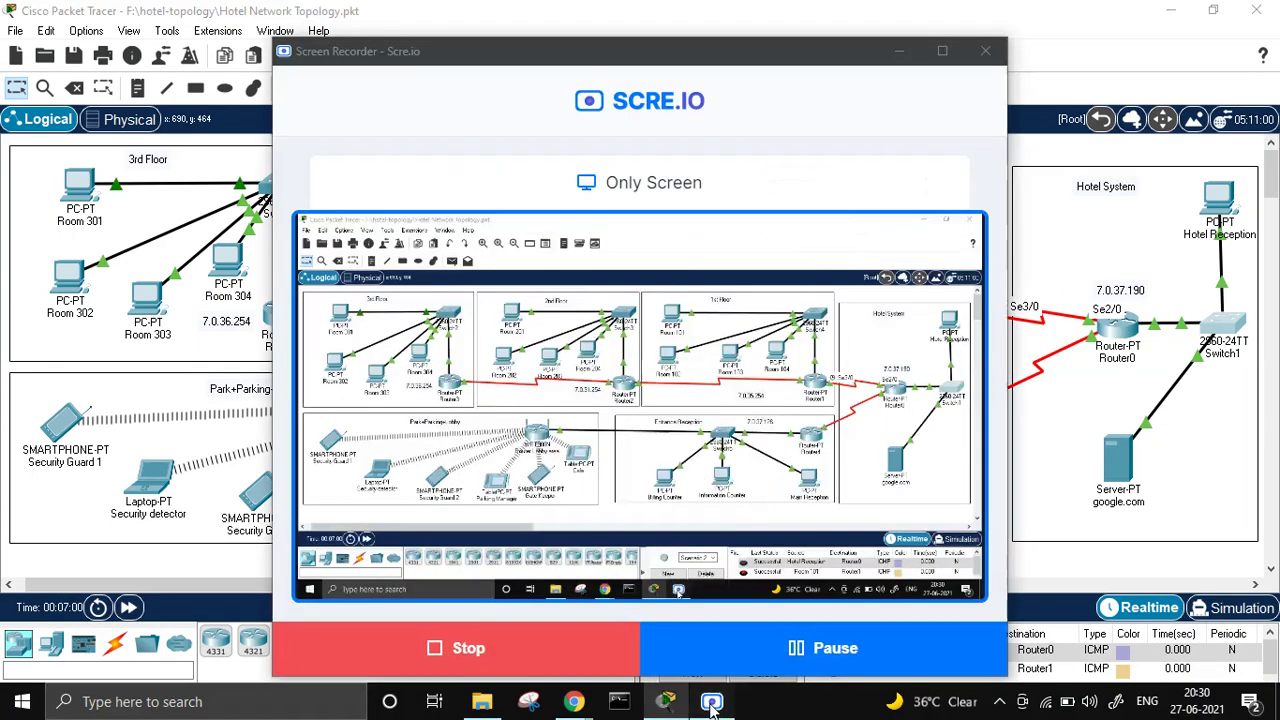